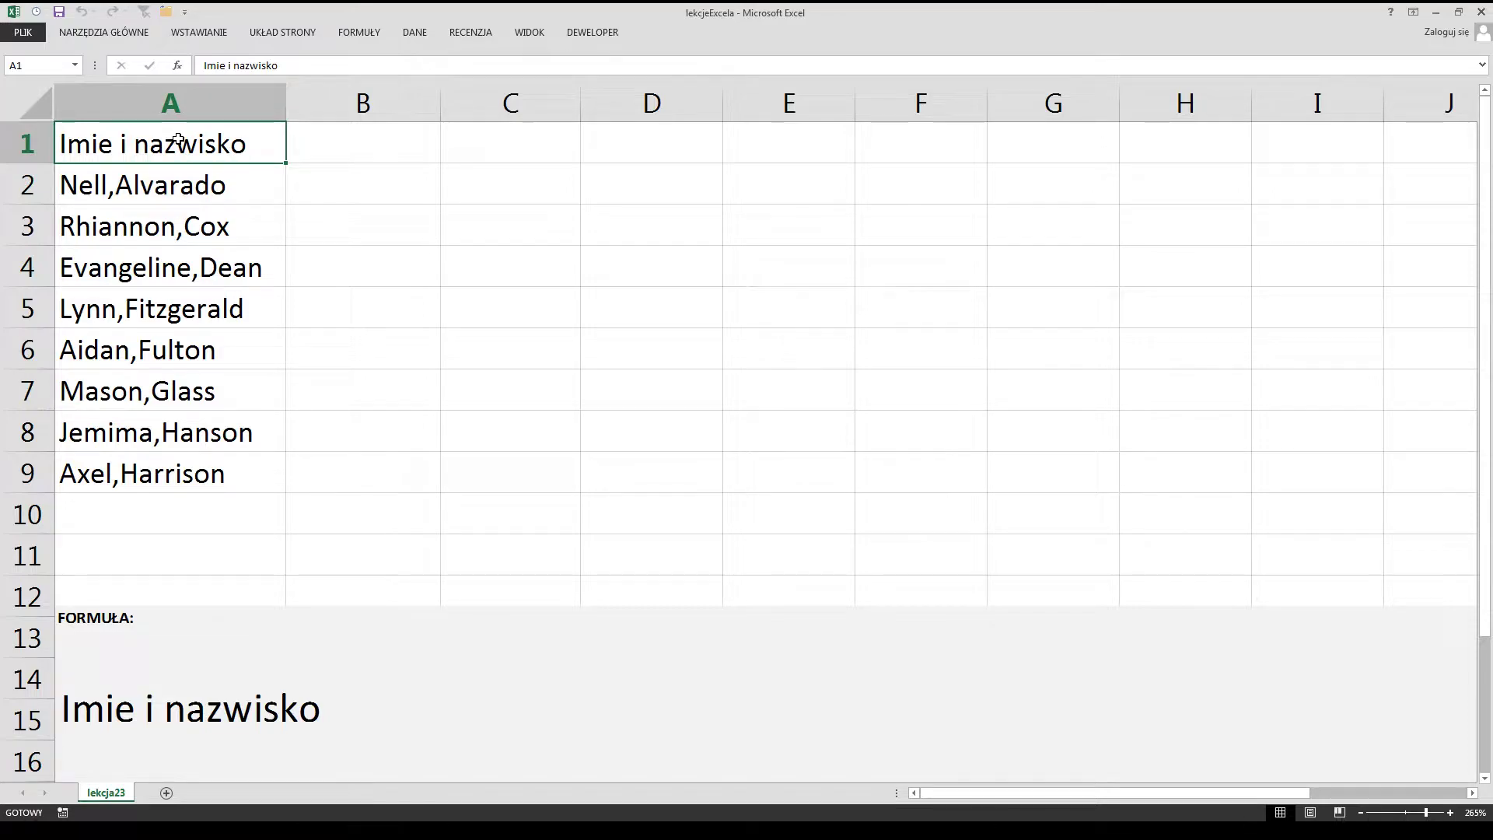
# - Enter =ZNAJDŹ("a",A2) in B2 to locate the first lowercase "a" in the name
pyautogui.press('Right')
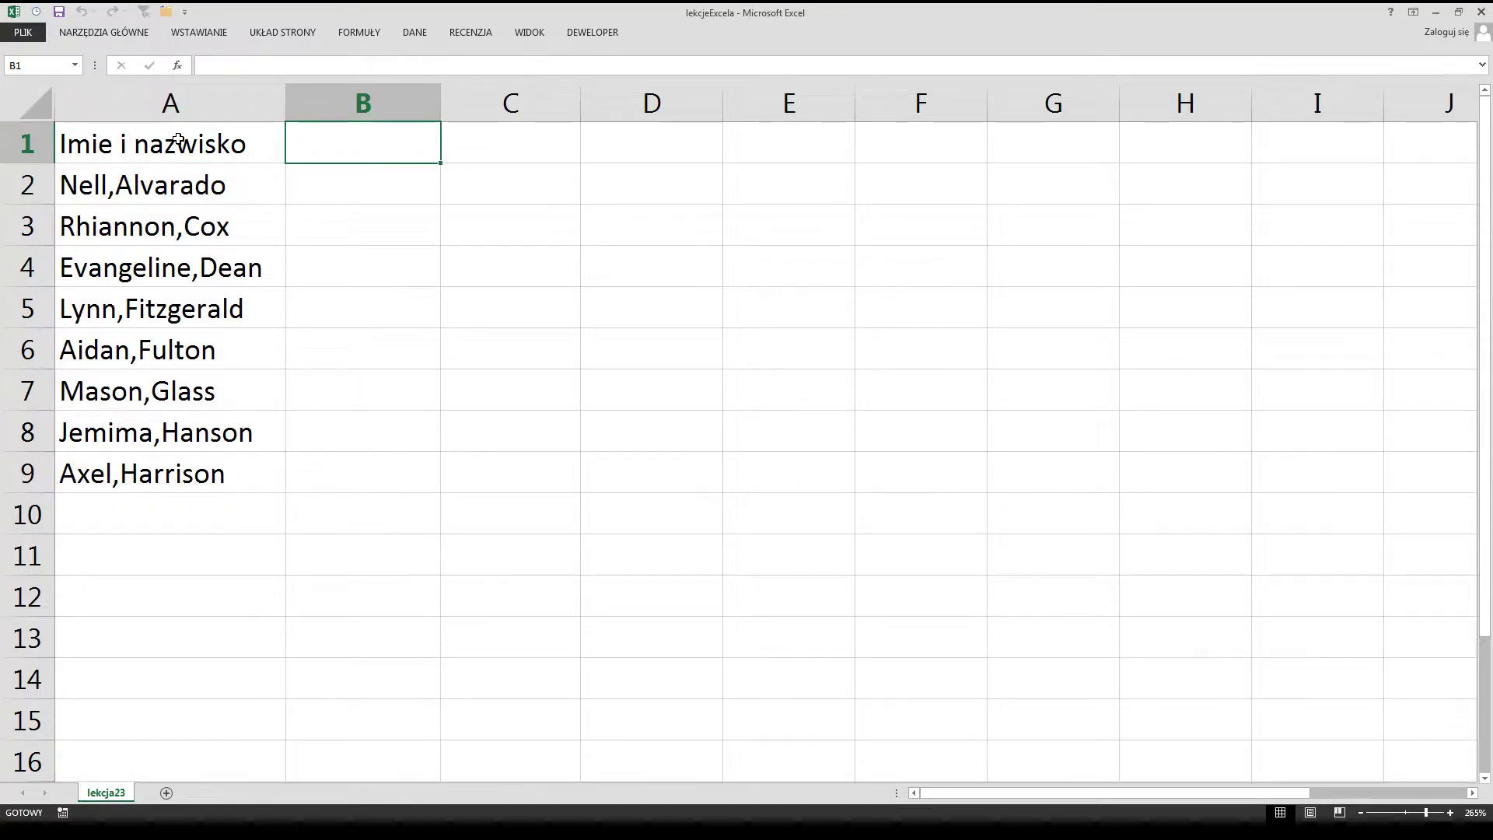
pyautogui.press('Down')
pyautogui.write('=zn')
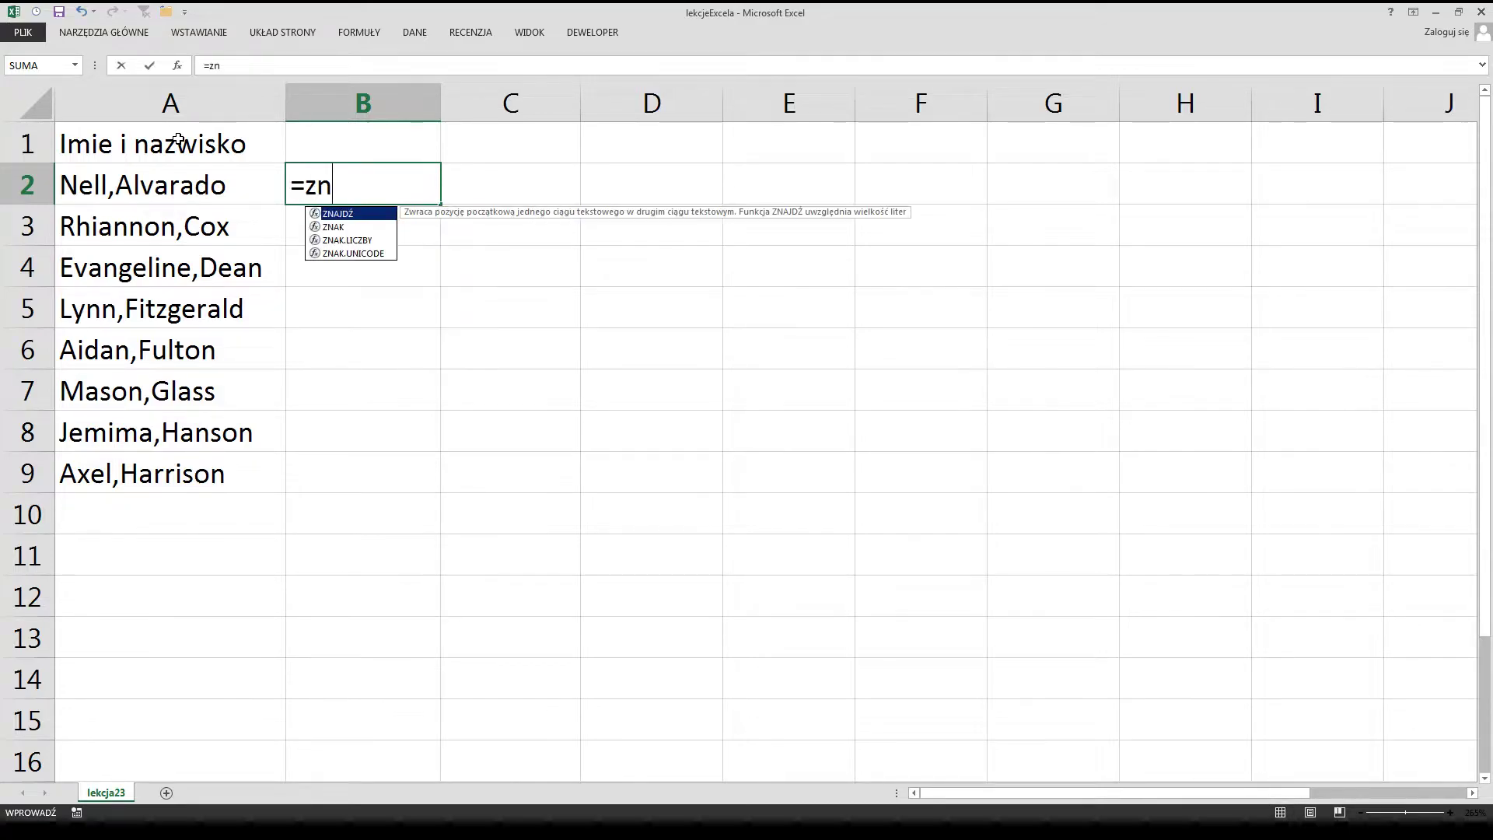
pyautogui.press('Tab')
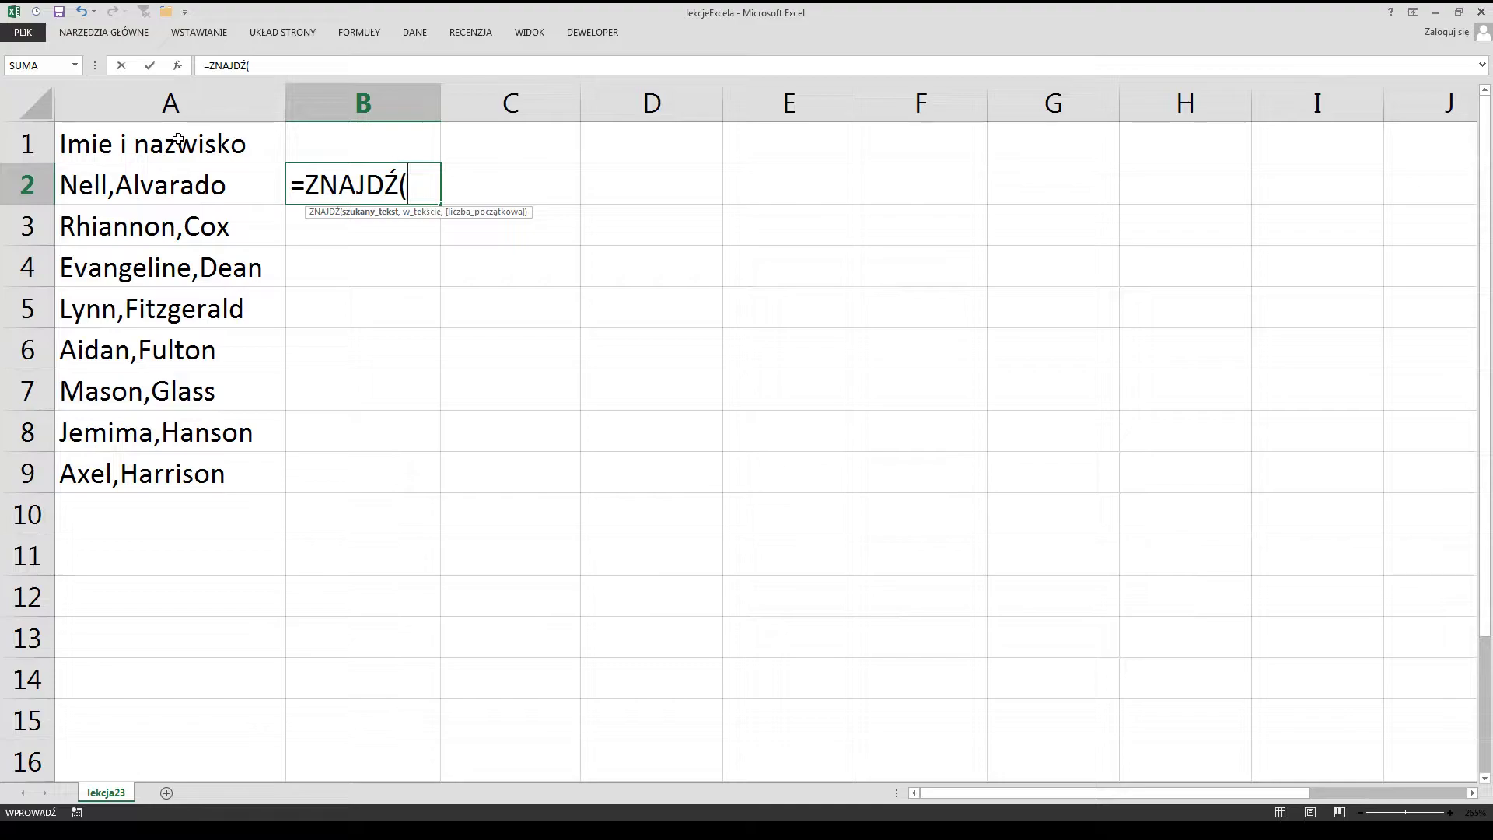
pyautogui.write('"')
pyautogui.write('a"')
pyautogui.write(',')
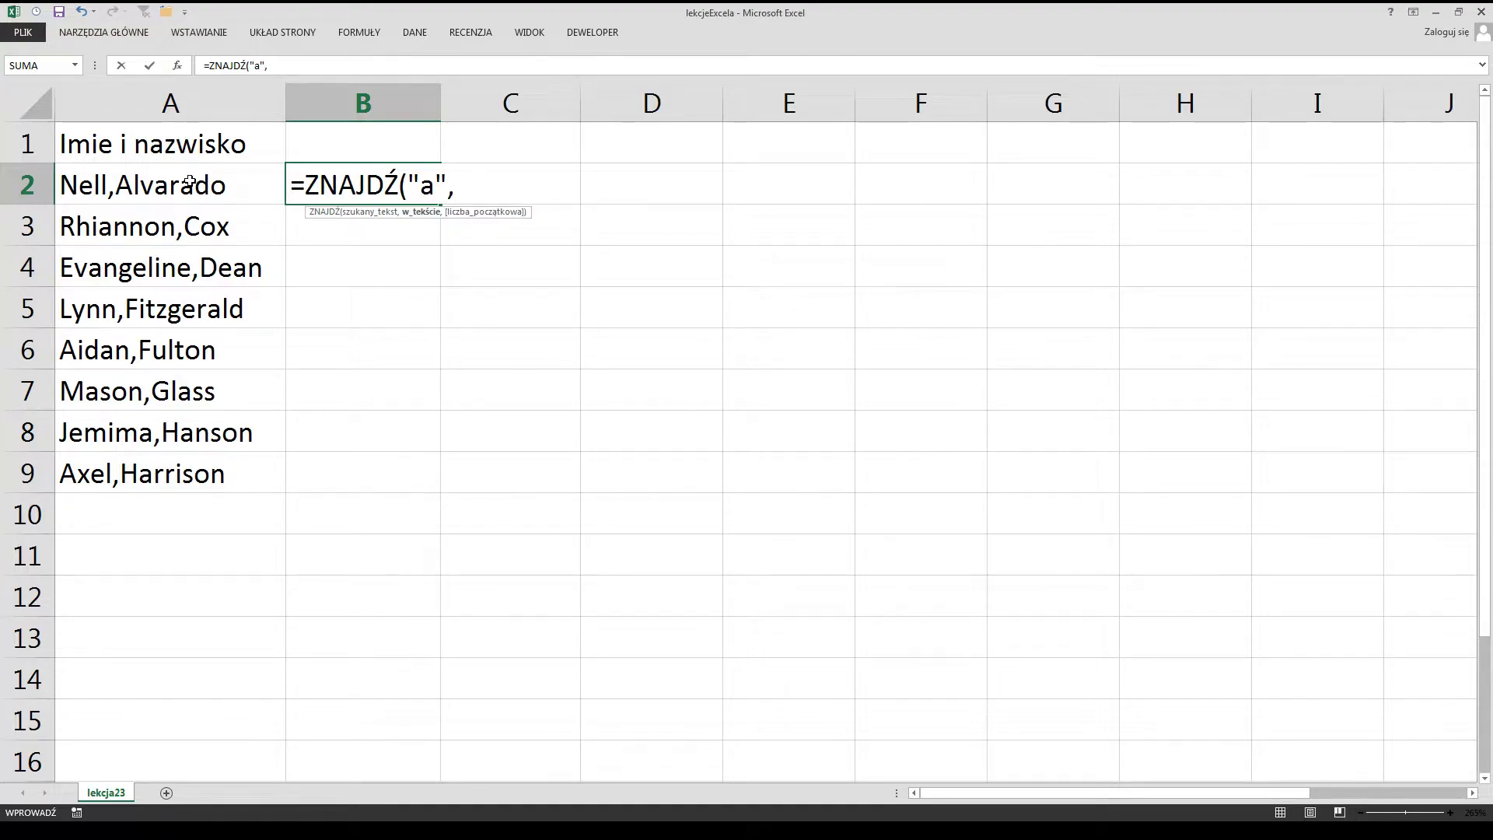
pyautogui.click(197, 180)
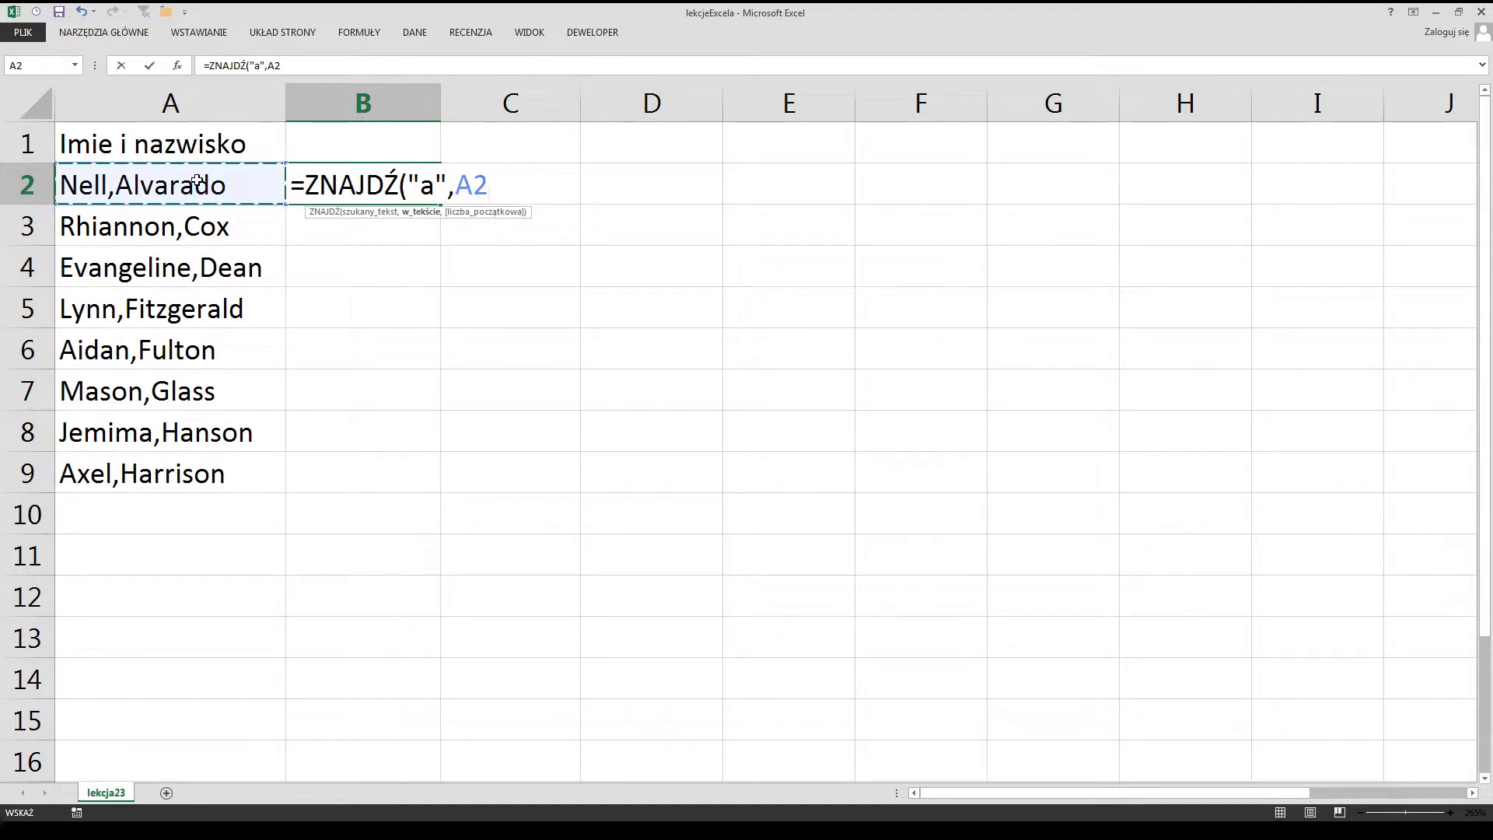
pyautogui.write(')')
pyautogui.press('Return')
# - Copy the B2 formula down to B9, giving positions 9, 4, 3, 13…
pyautogui.press('Up')
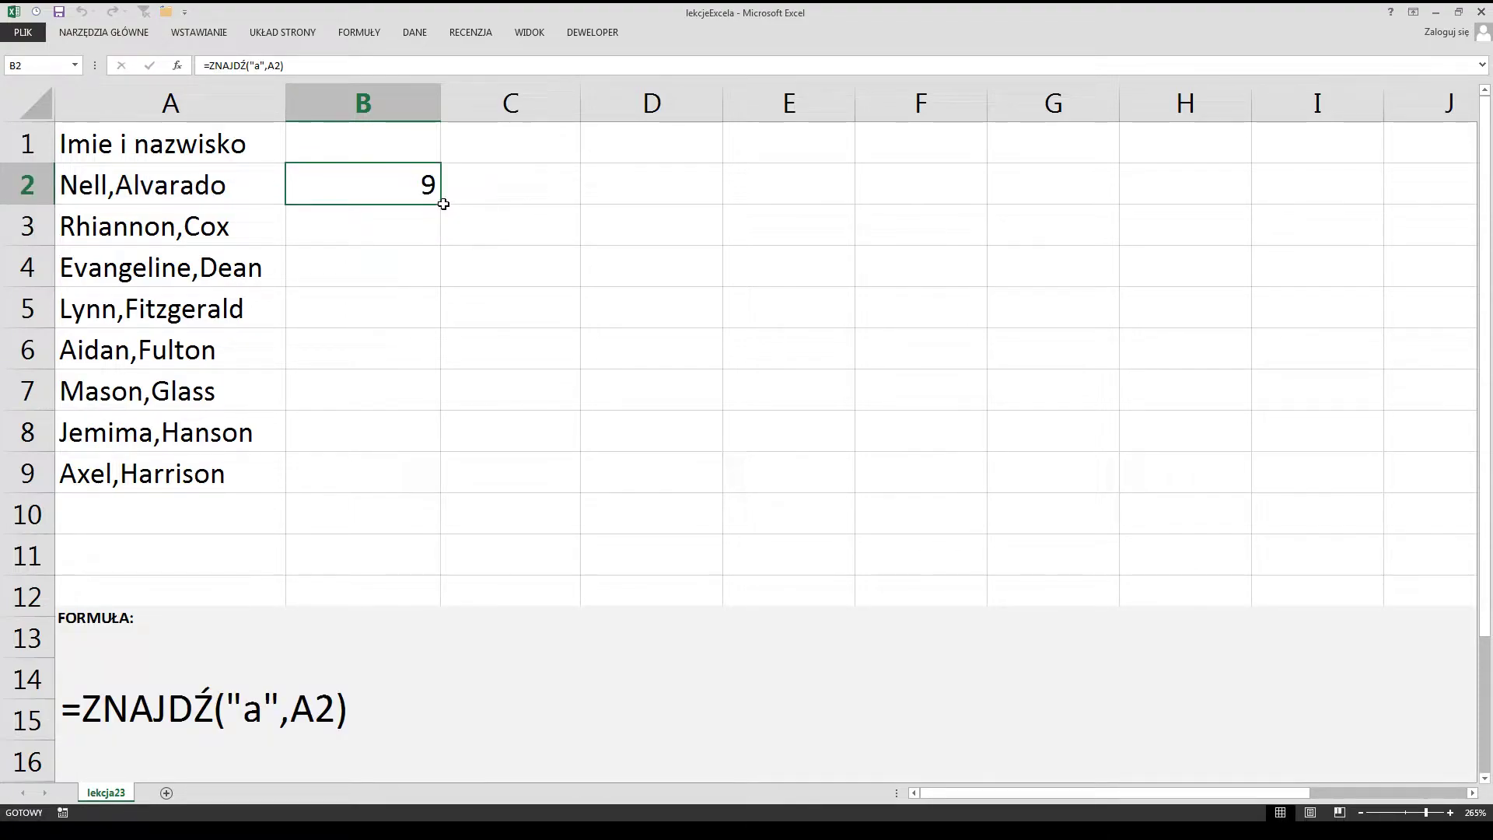
pyautogui.moveTo(443, 204); pyautogui.dragTo(436, 477)
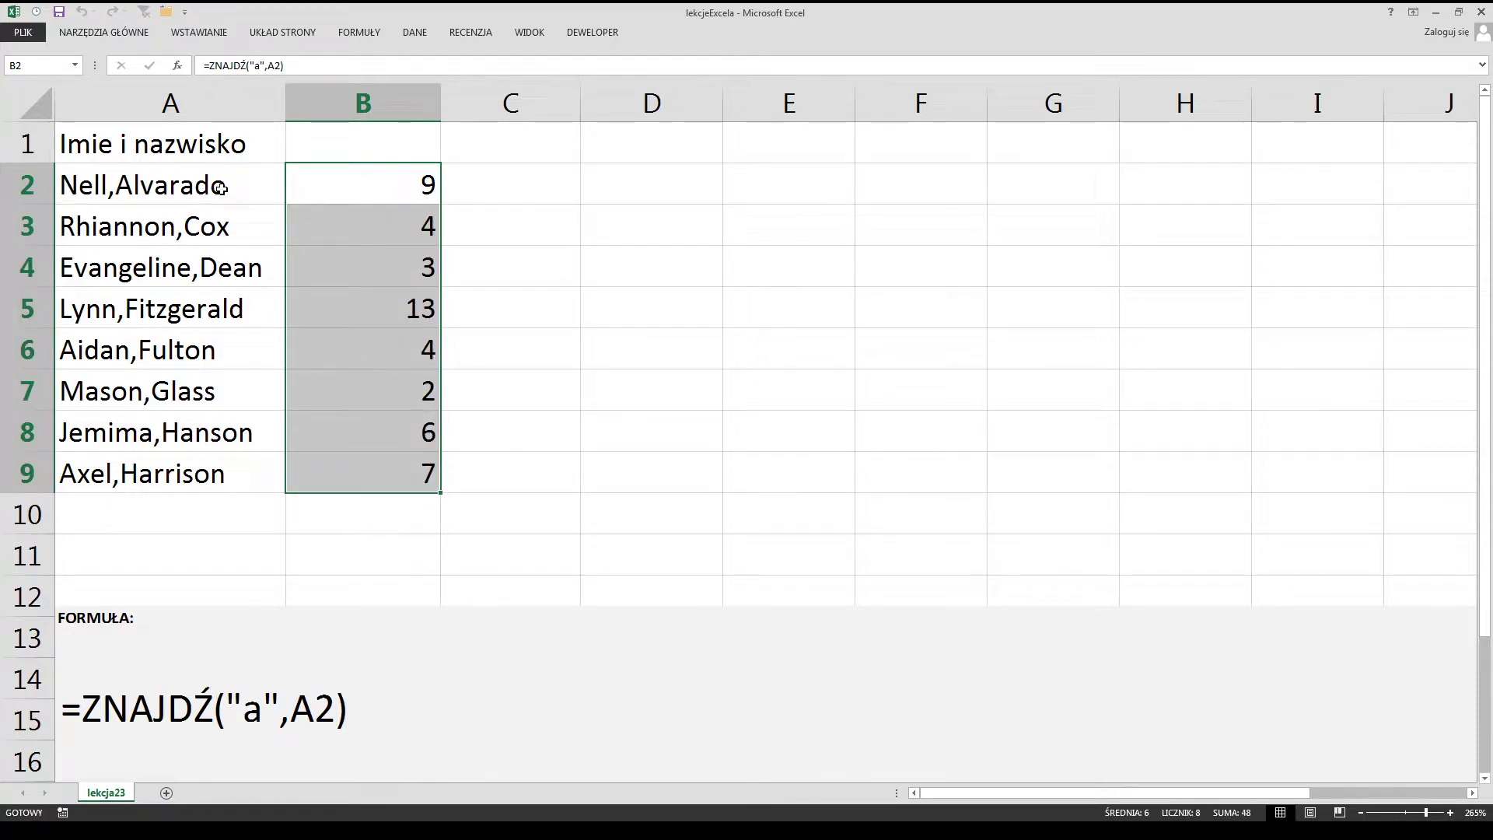
pyautogui.click(220, 188)
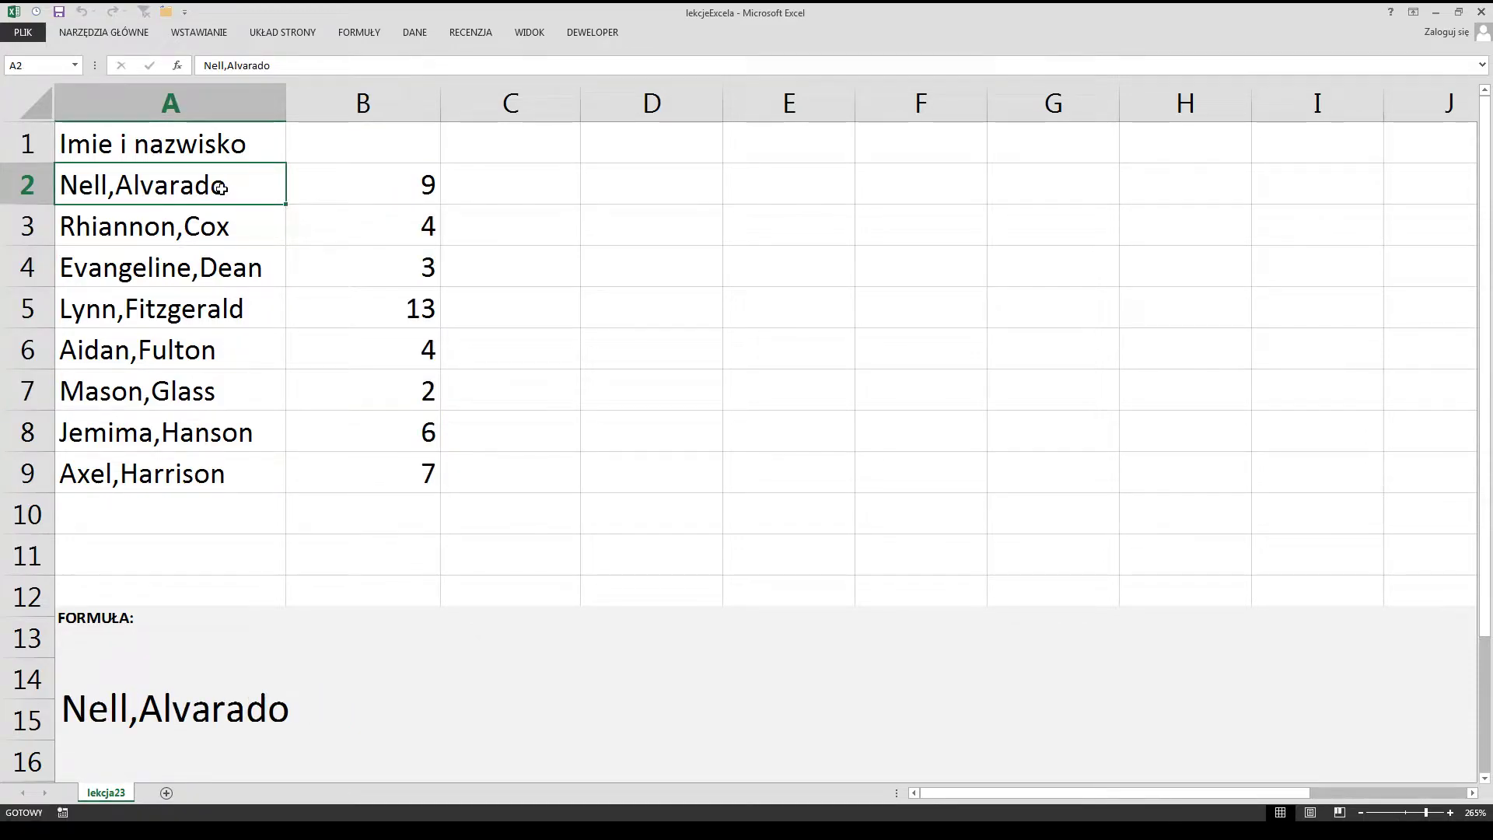
pyautogui.click(385, 191)
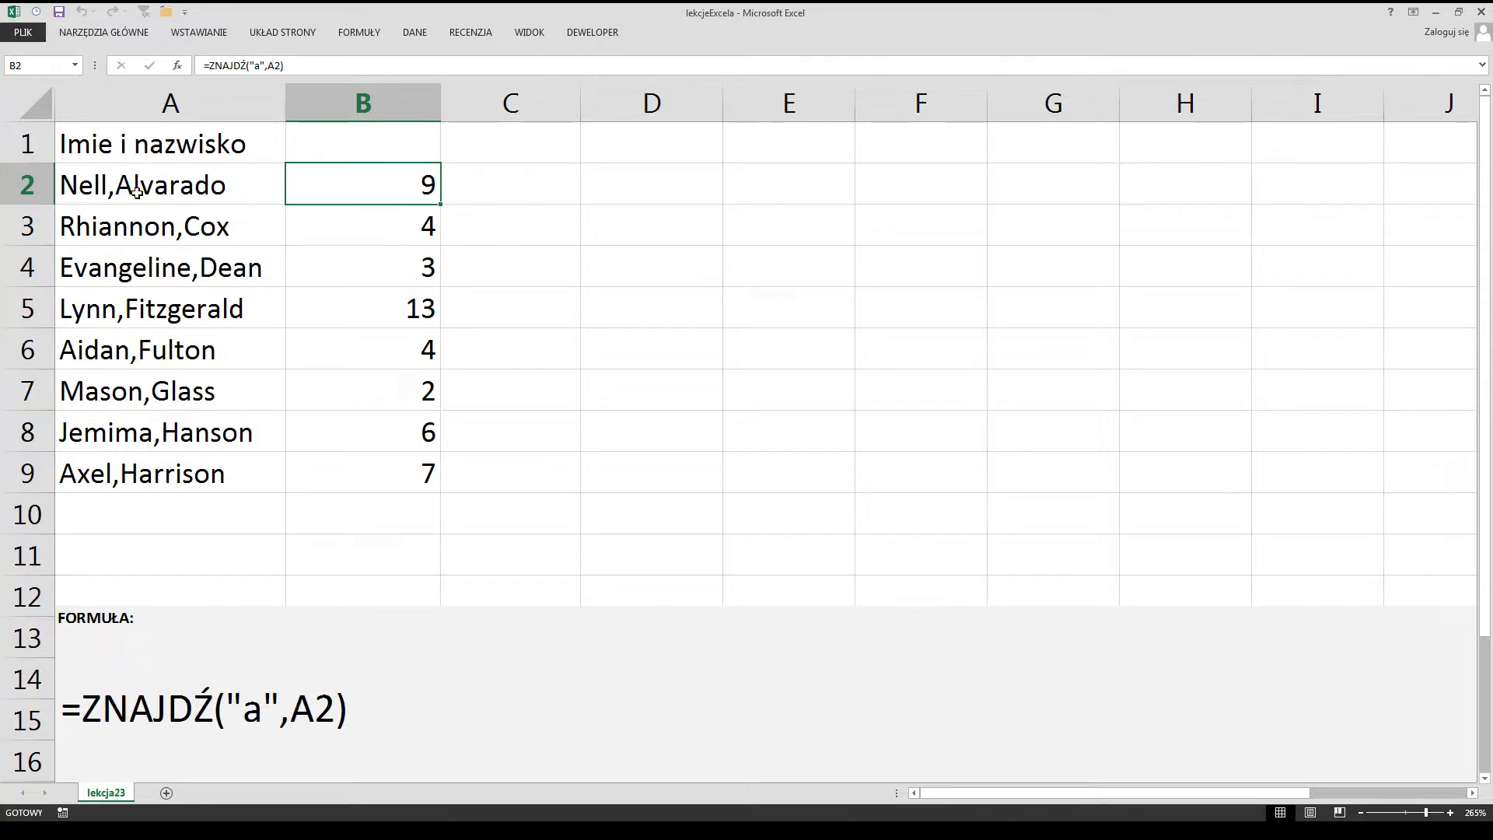
# - Enter the case-sensitive formula =ZNAJDŹ("A",A2) in C2
pyautogui.click(486, 196)
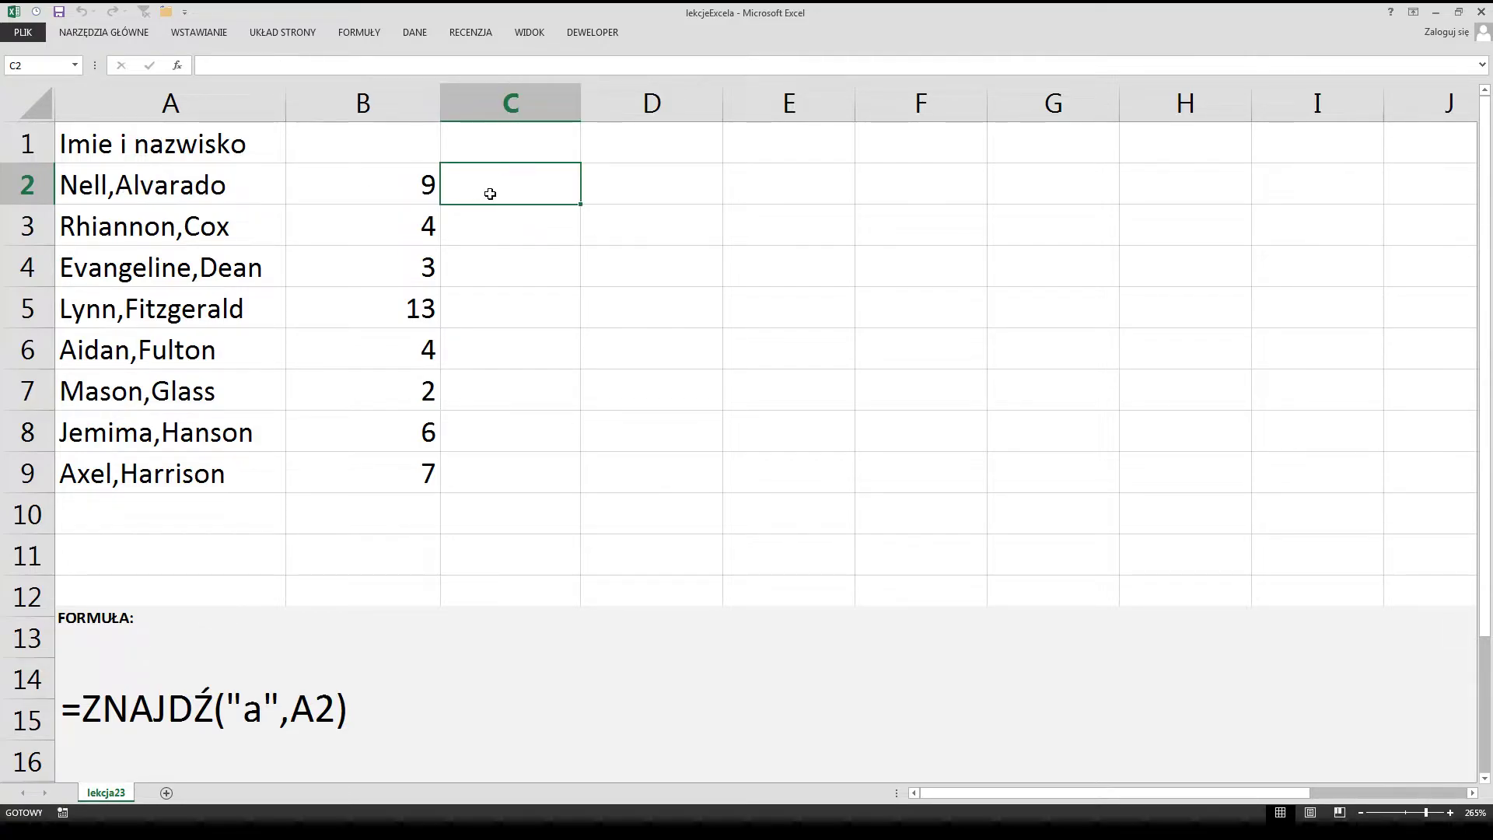
pyautogui.write('=zn')
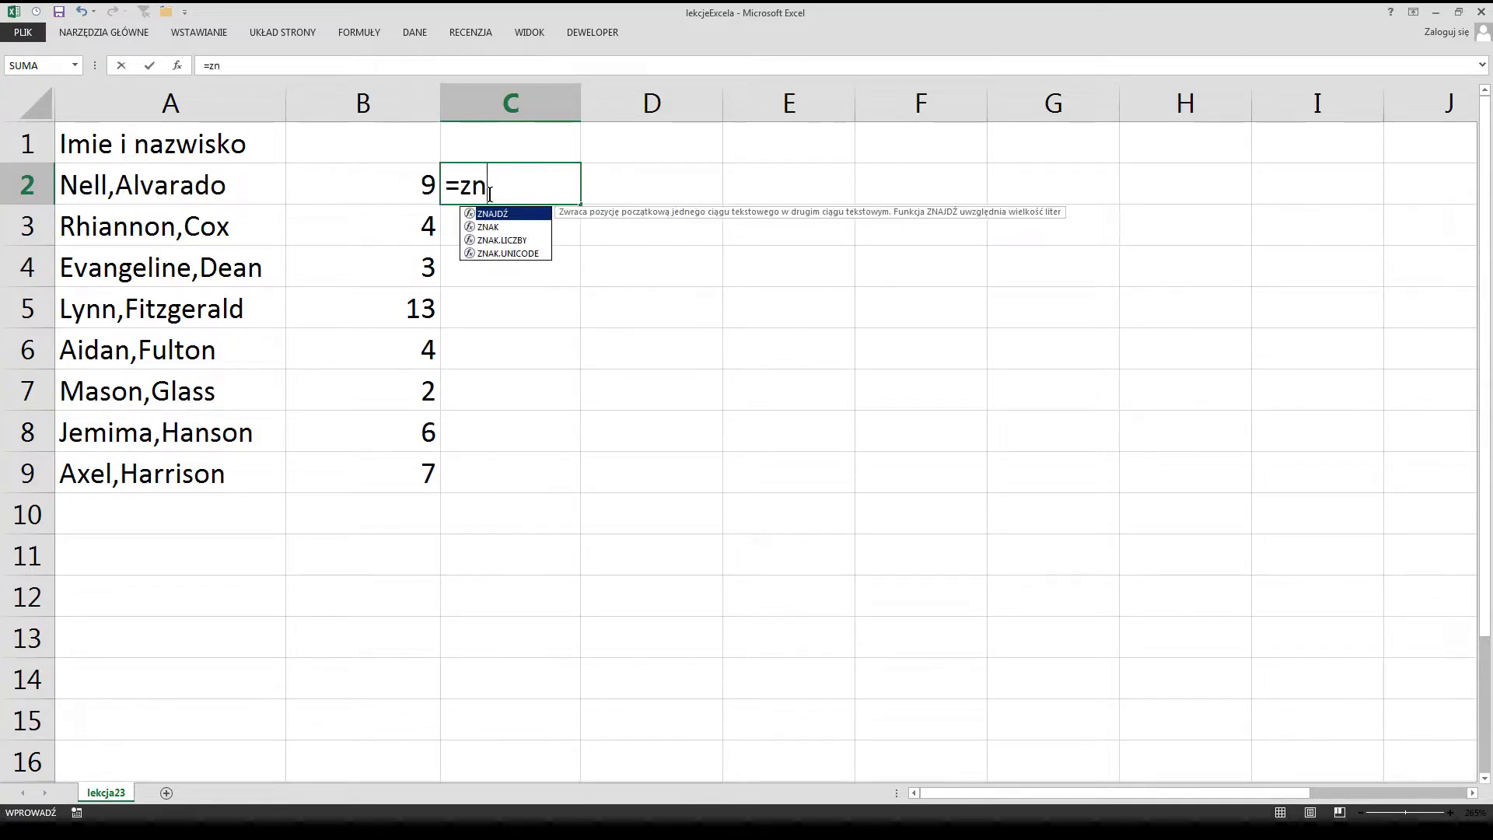
pyautogui.press('Tab')
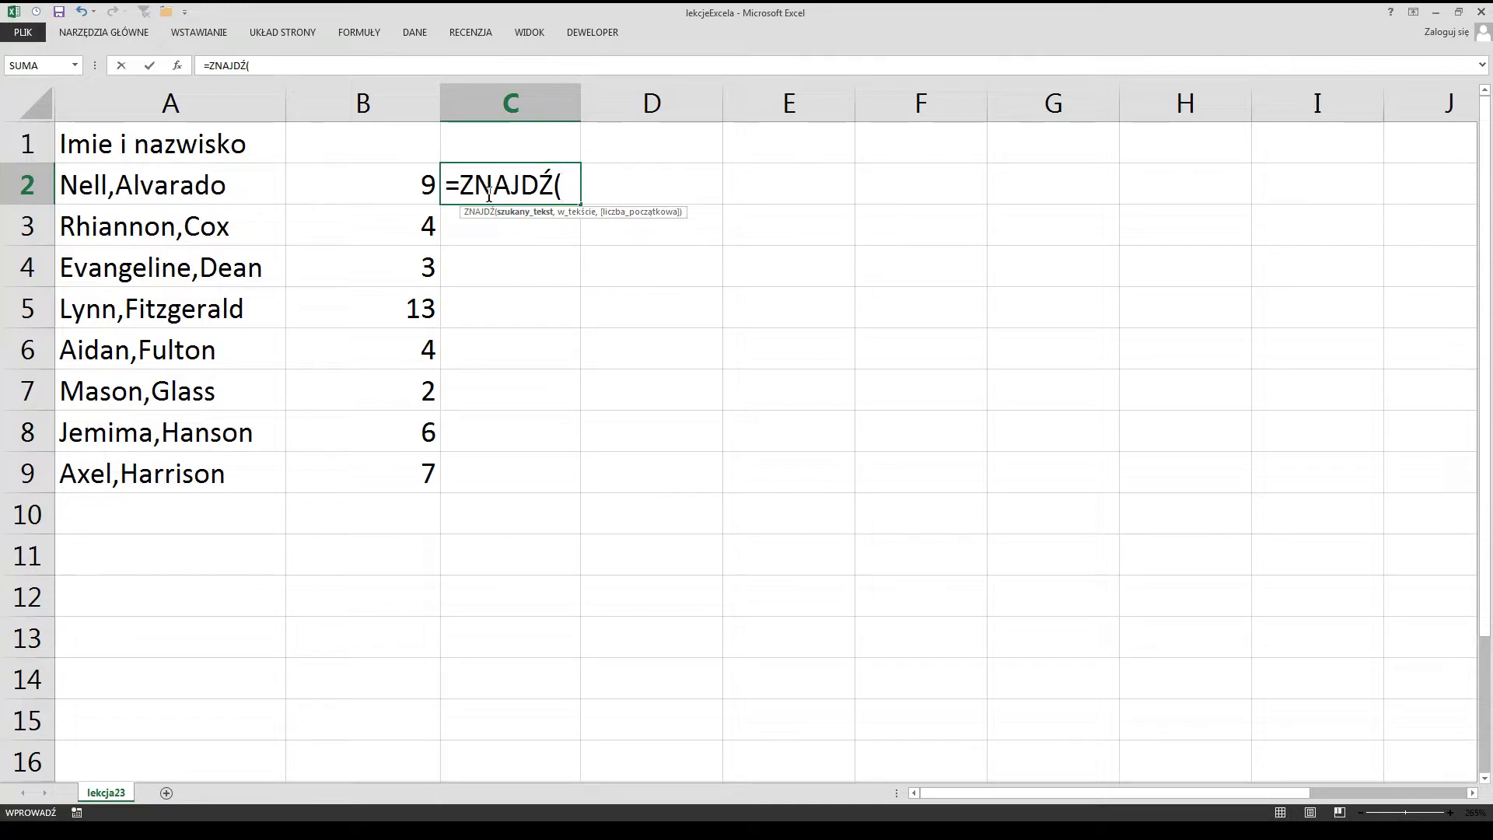
pyautogui.write('"A"')
pyautogui.write(',')
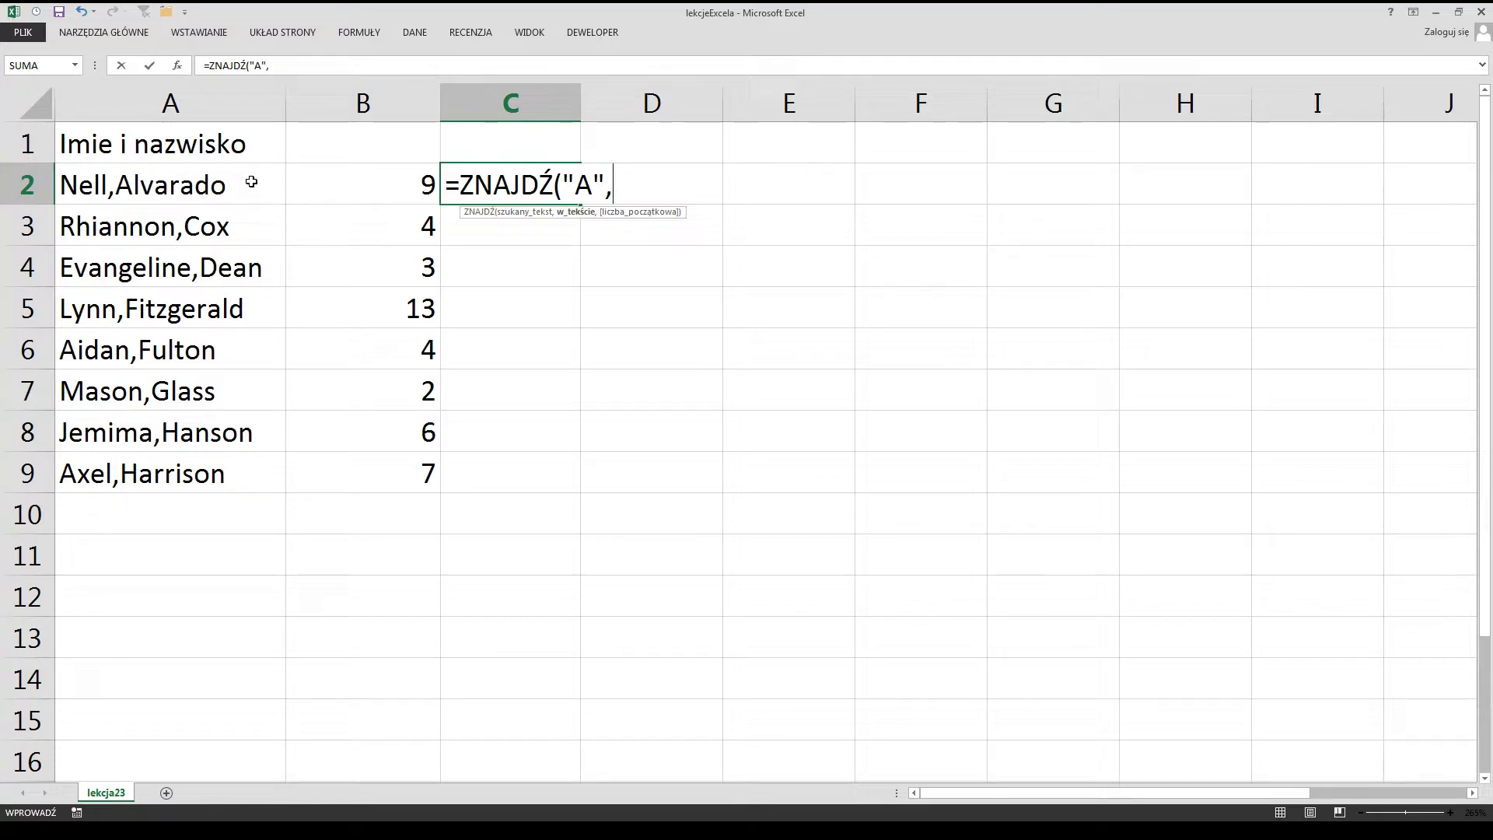
pyautogui.click(252, 185)
pyautogui.write(')')
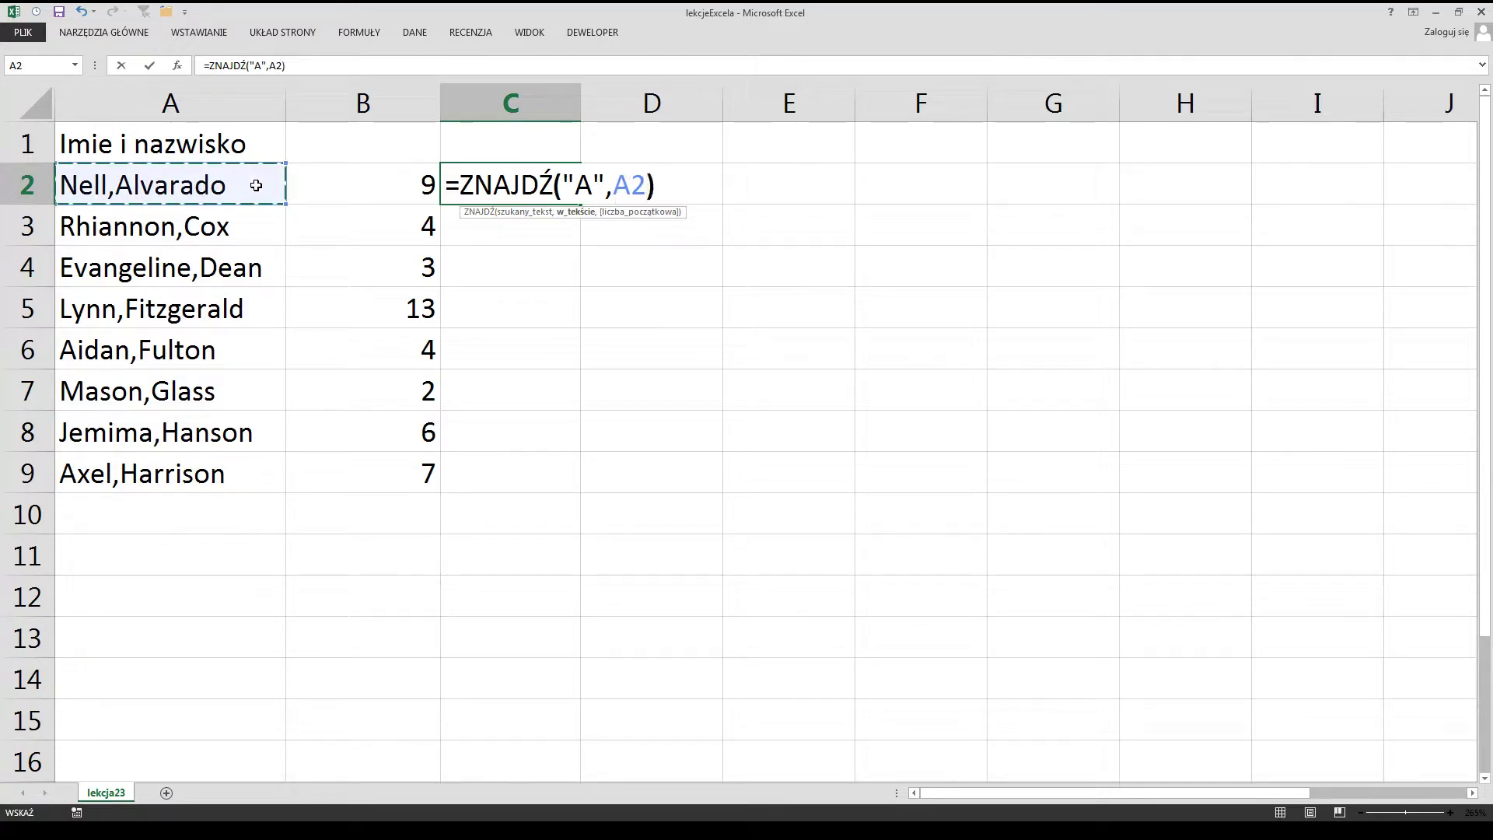
pyautogui.press('Return')
pyautogui.press('Up')
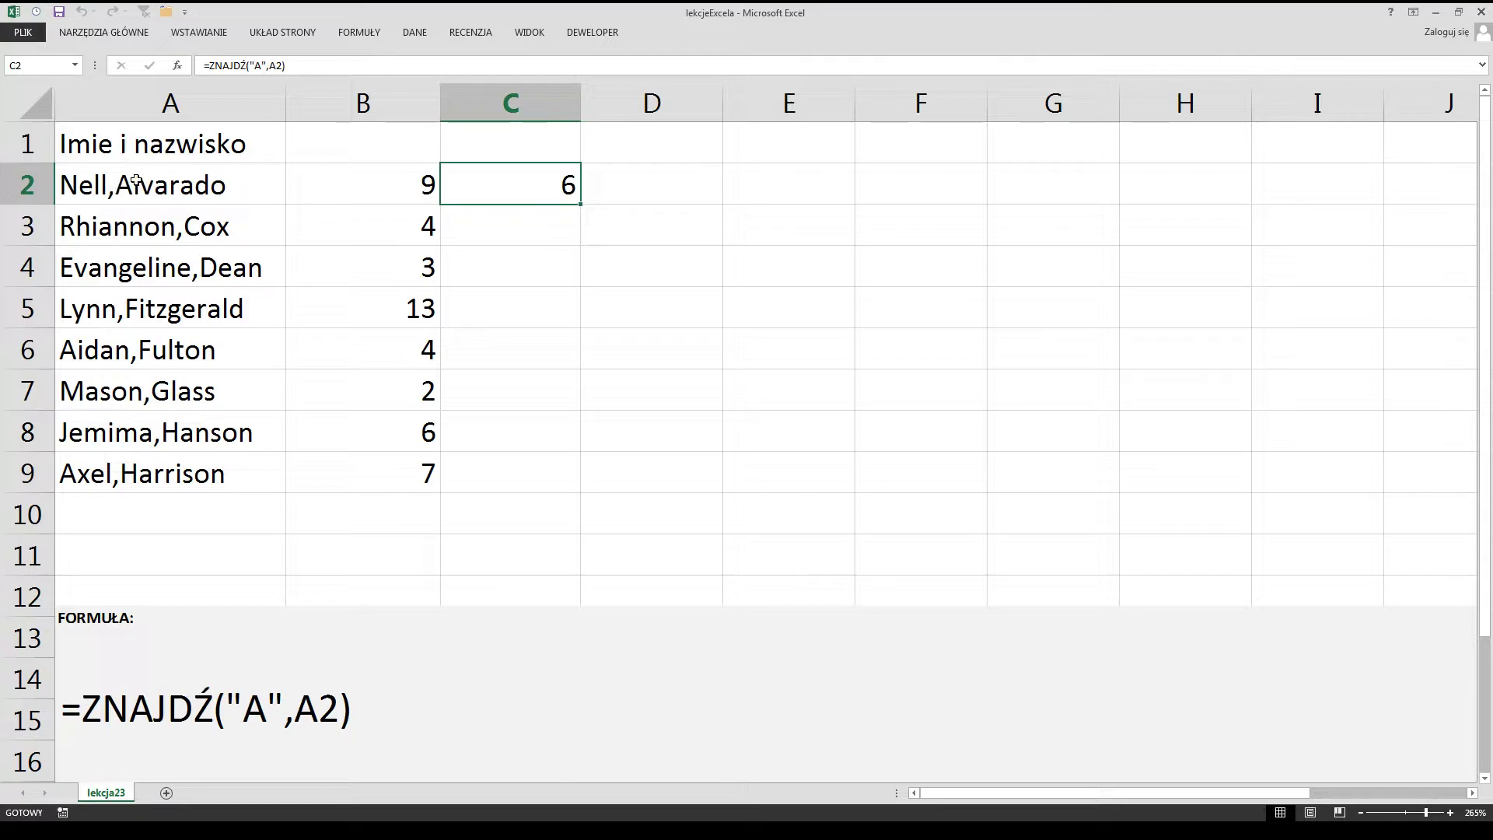
pyautogui.doubleClick(578, 208)
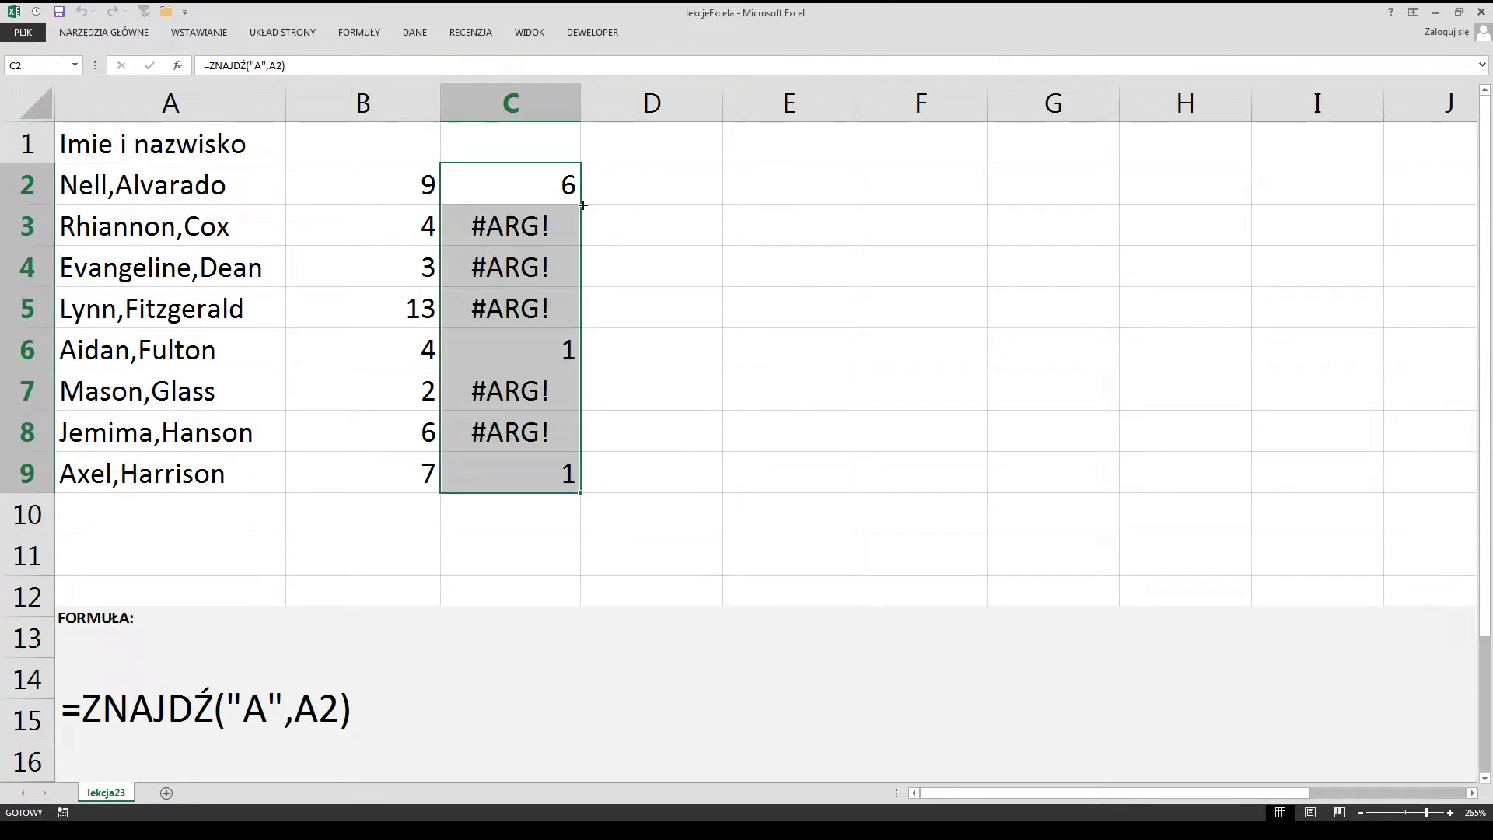
pyautogui.click(505, 230)
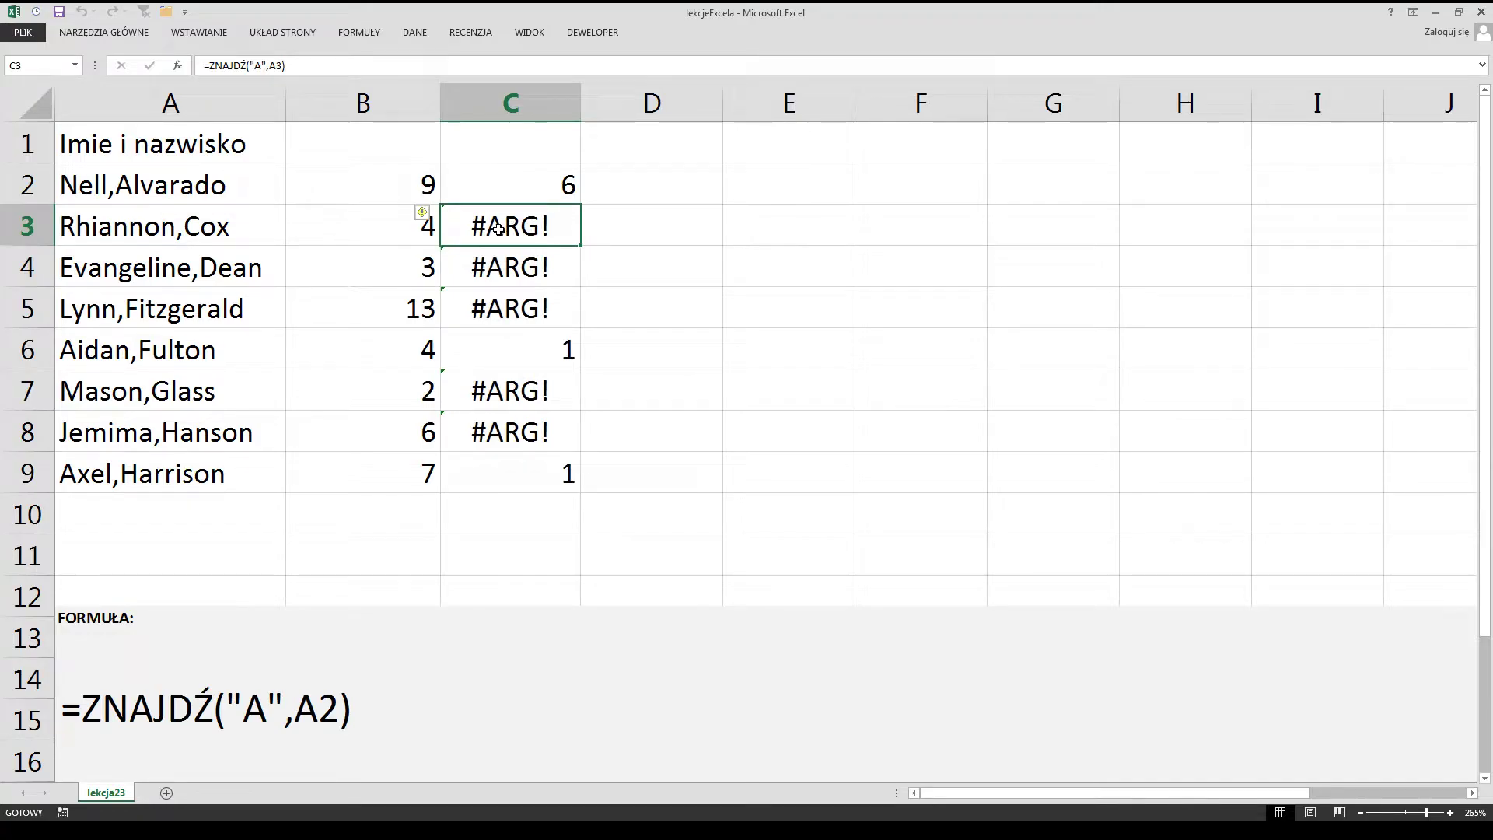
pyautogui.click(146, 232)
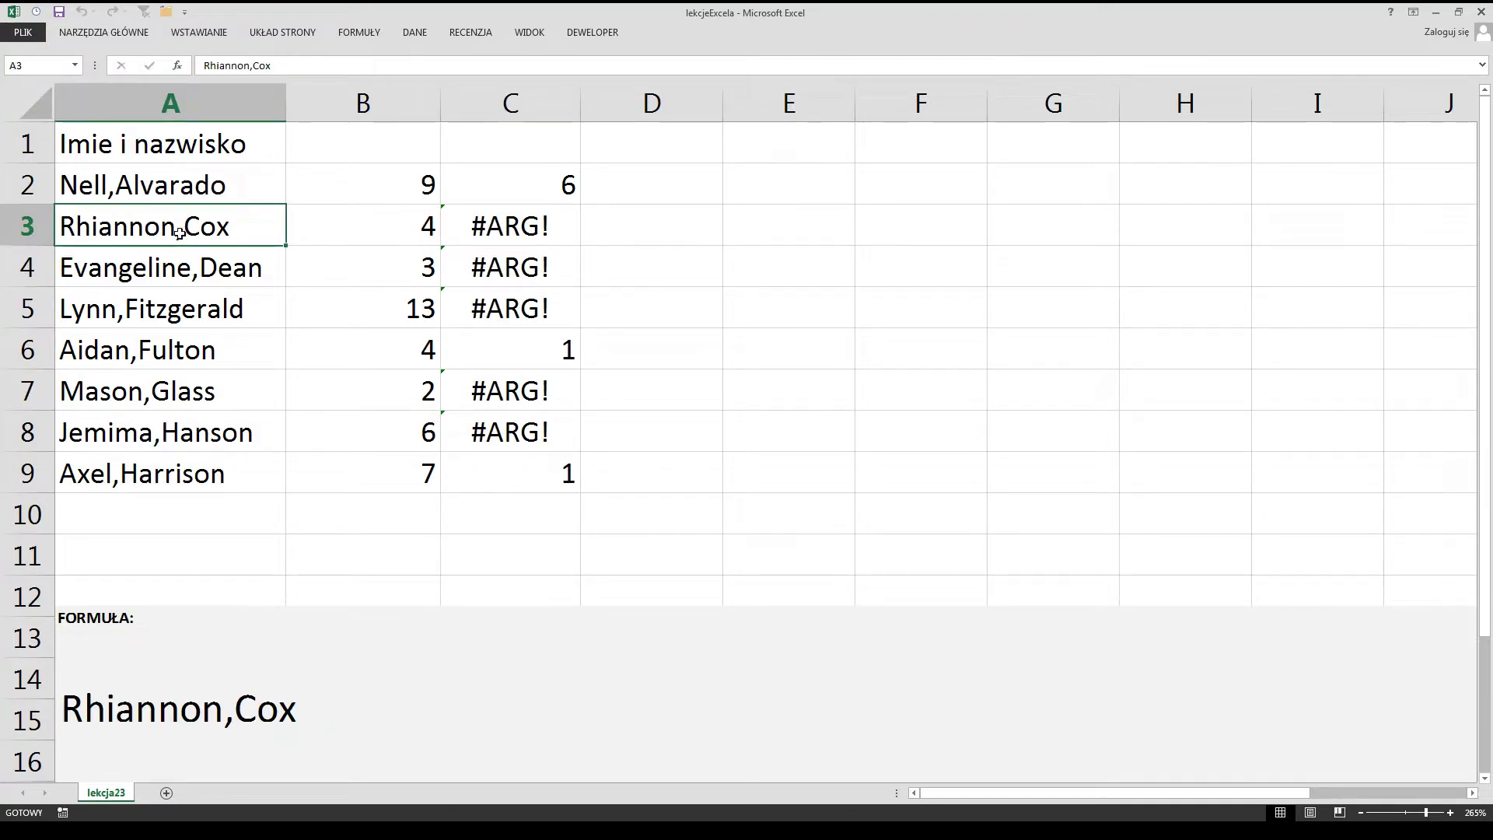
# - Switch between B2's lowercase "a" formula and C2's capital "A" formula to compare them
pyautogui.click(521, 226)
pyautogui.click(521, 194)
pyautogui.click(394, 185)
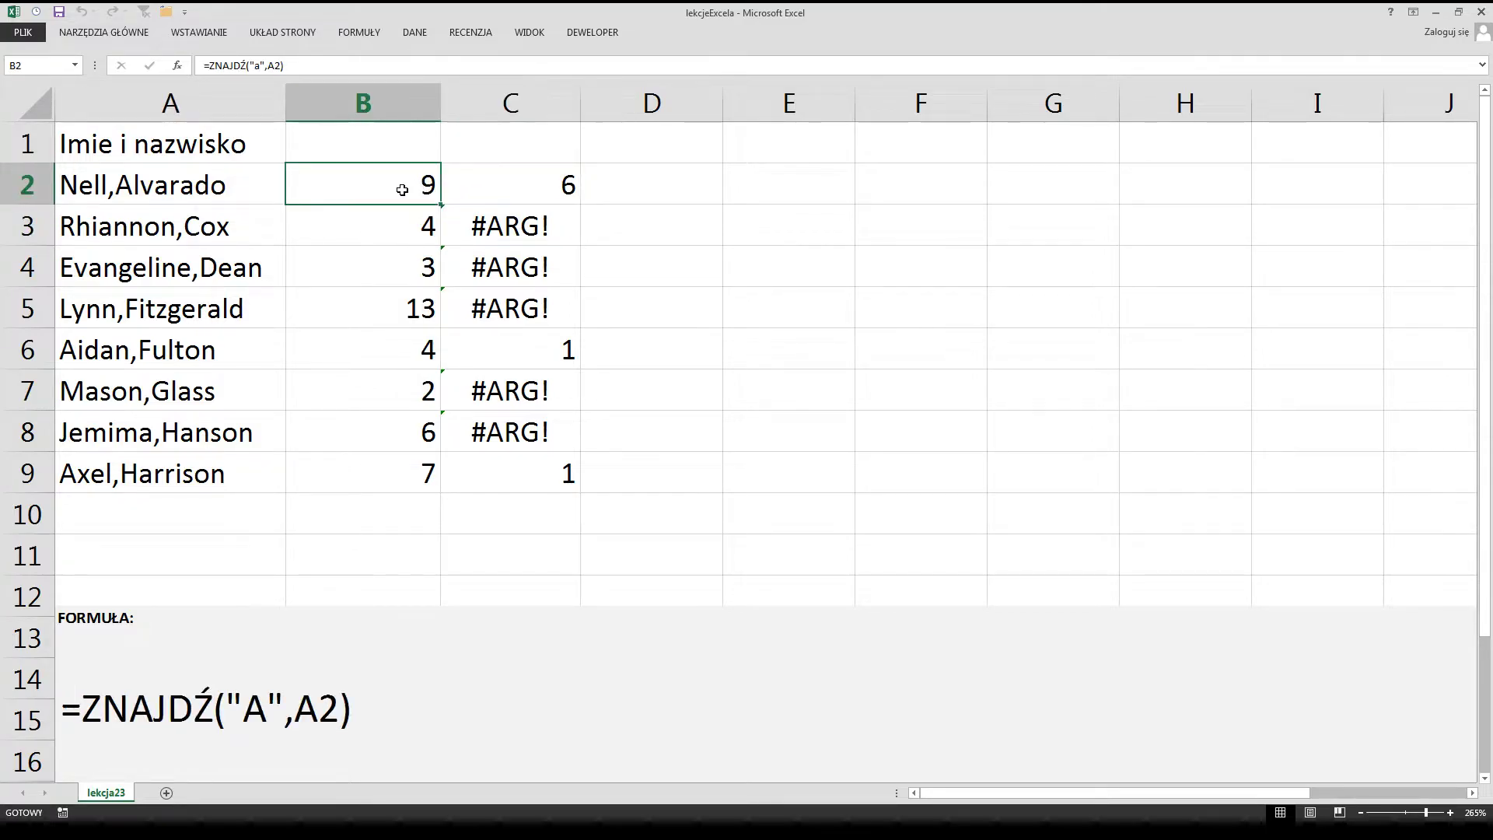
pyautogui.click(490, 185)
pyautogui.click(414, 185)
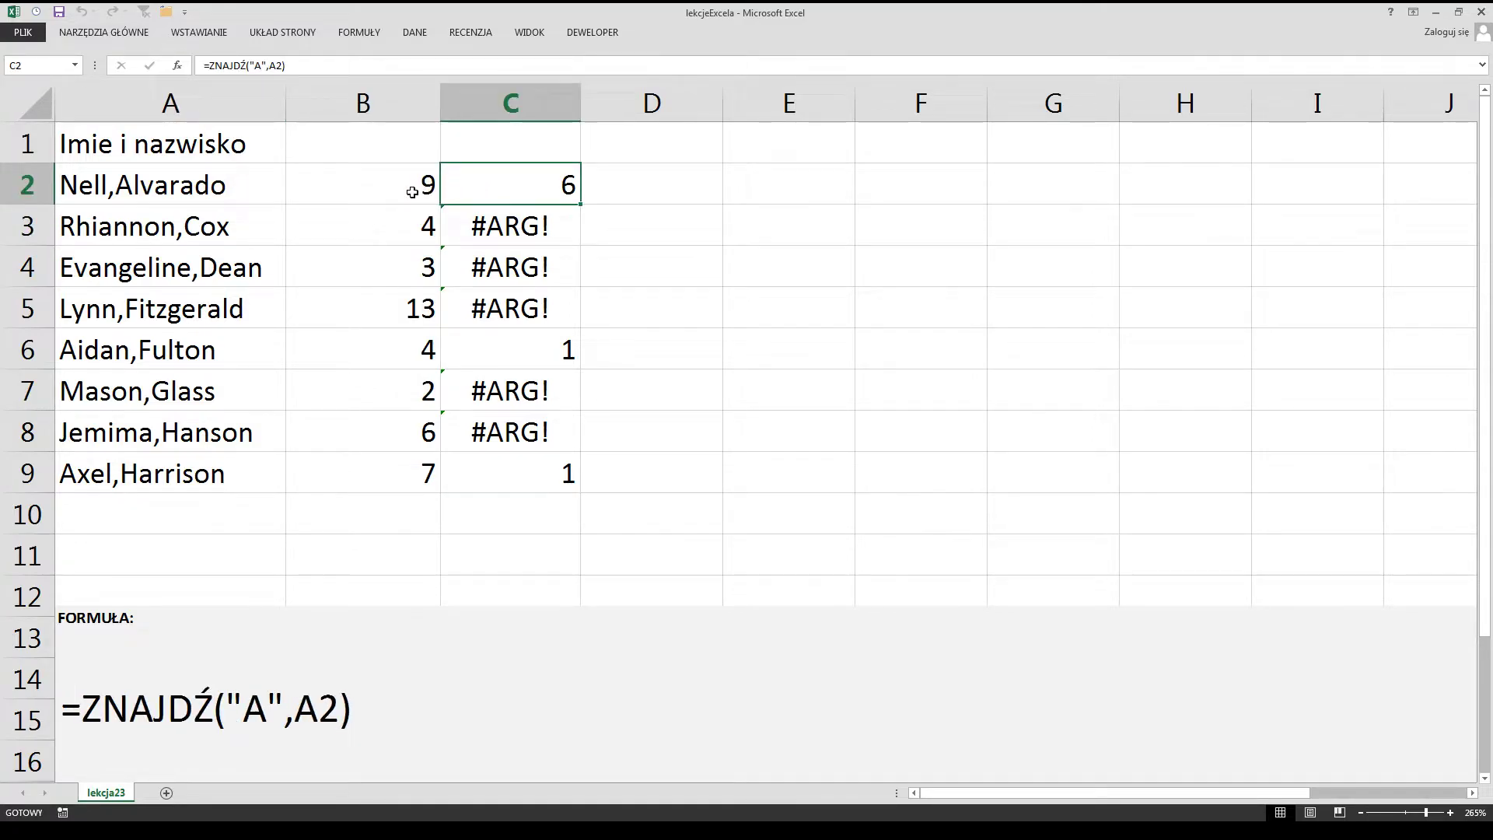
pyautogui.click(483, 186)
pyautogui.click(409, 186)
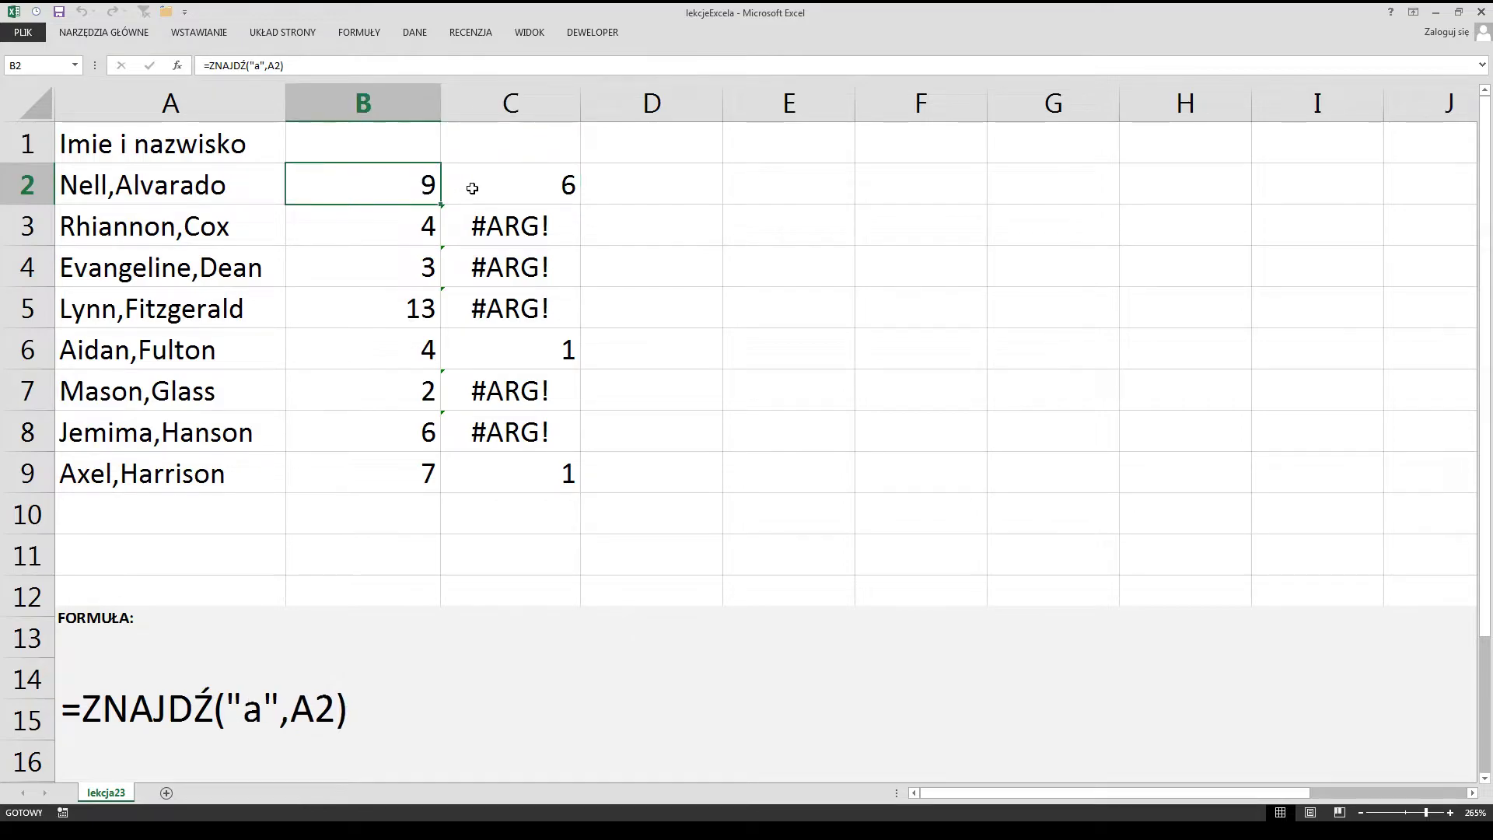
pyautogui.click(474, 189)
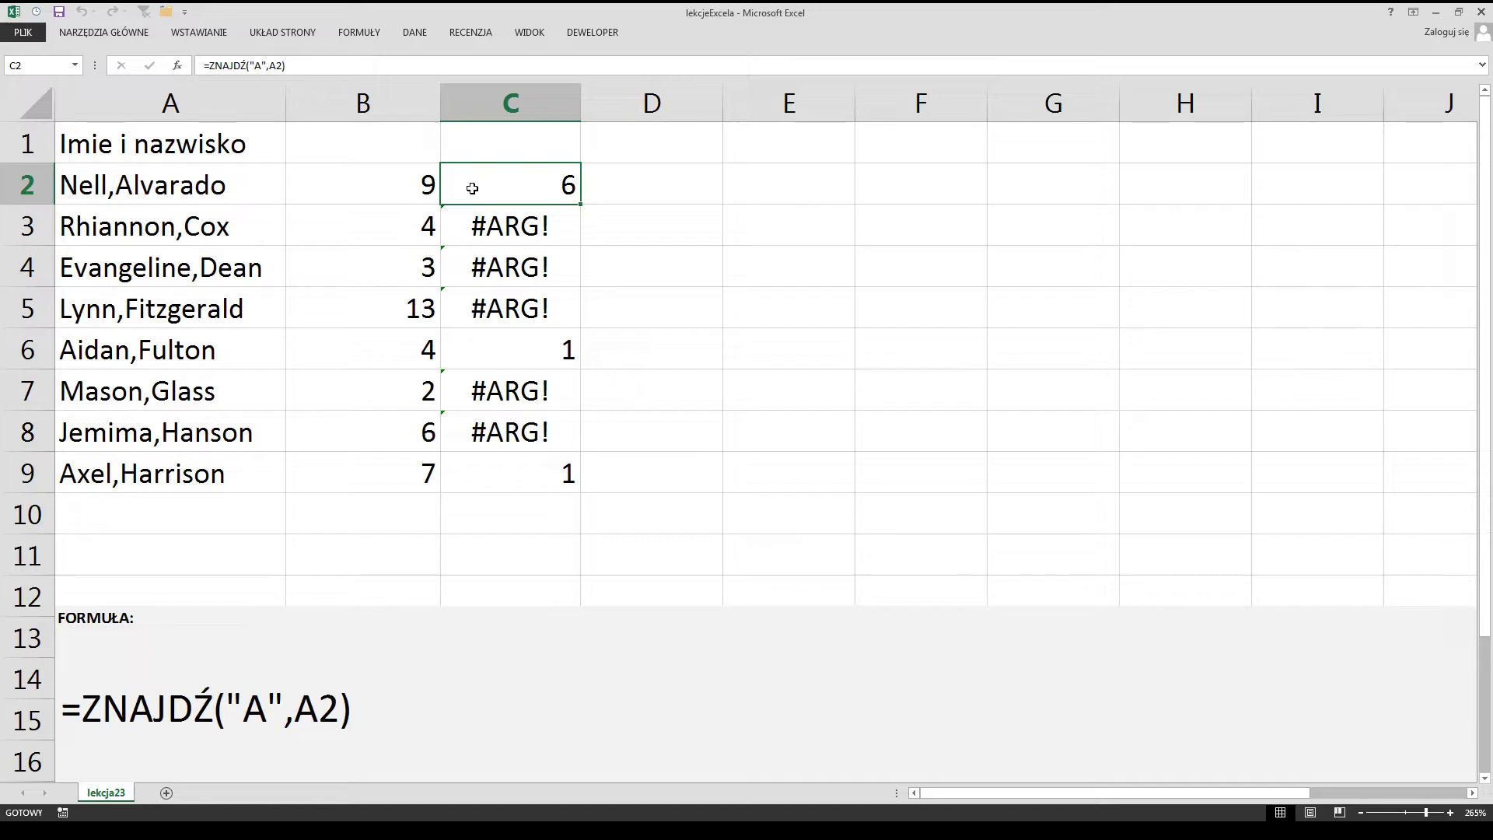
pyautogui.click(417, 186)
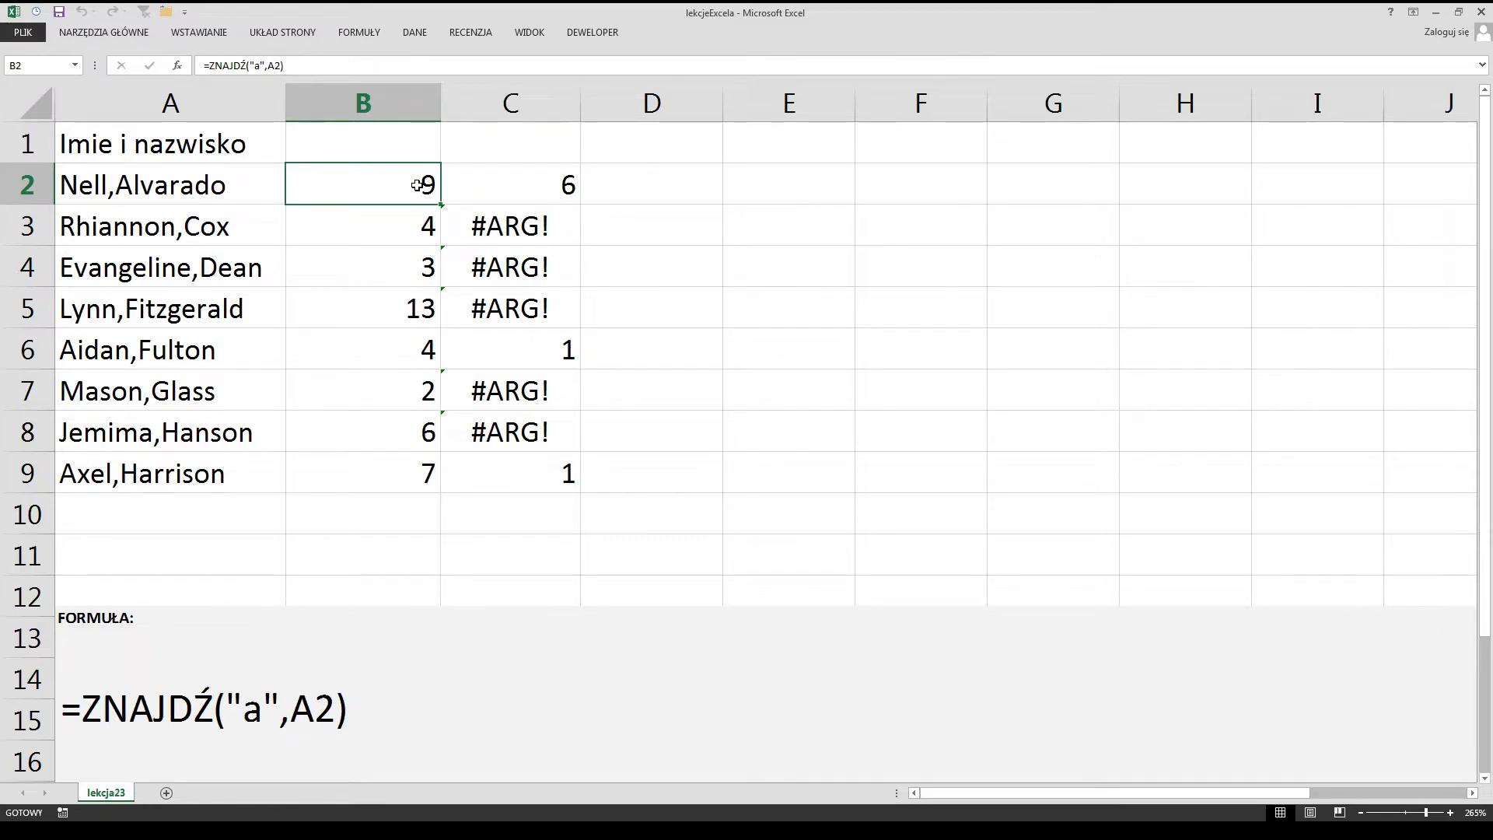
pyautogui.click(479, 190)
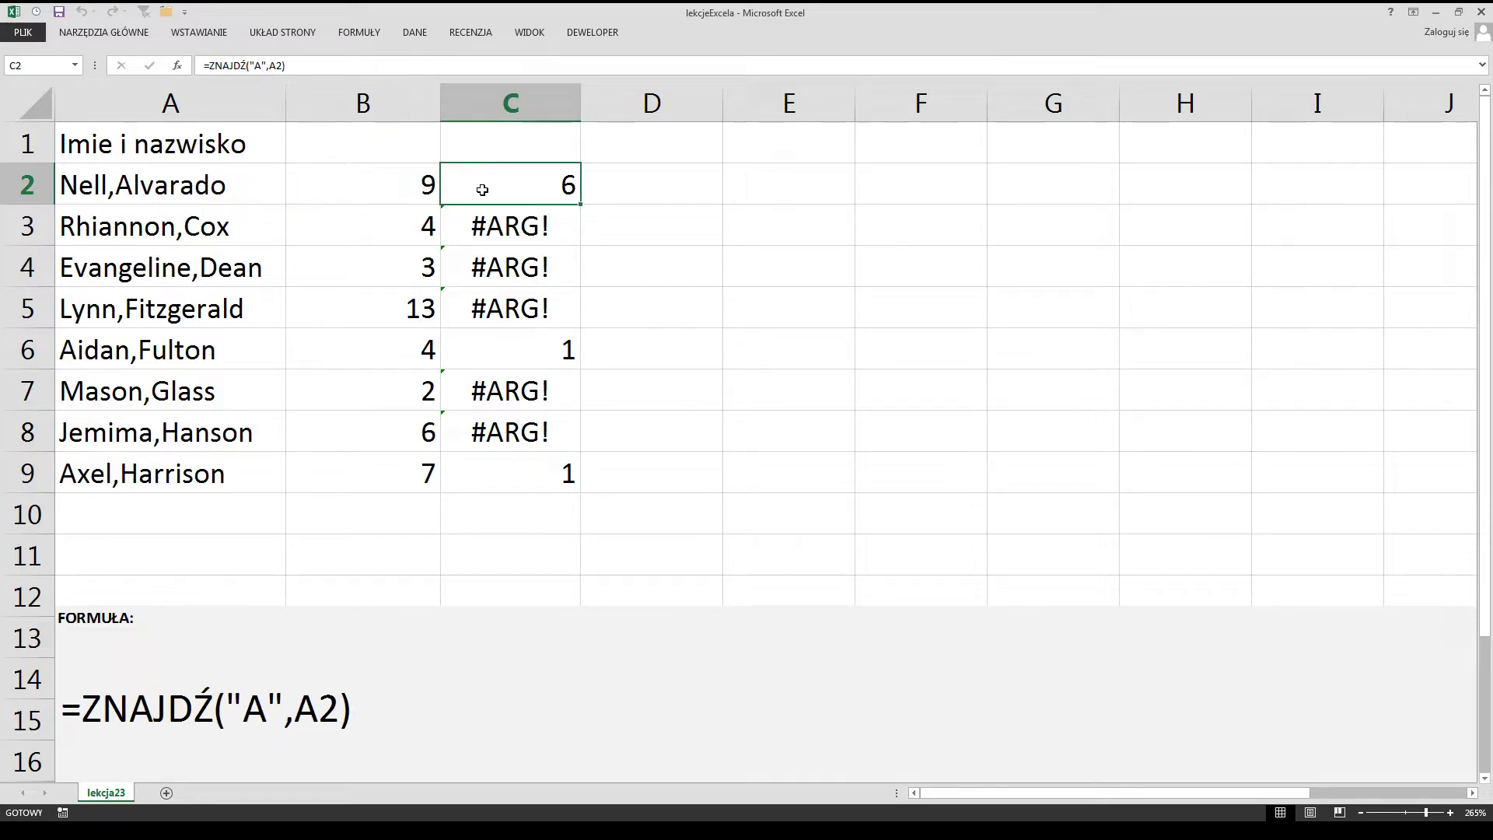
pyautogui.click(654, 183)
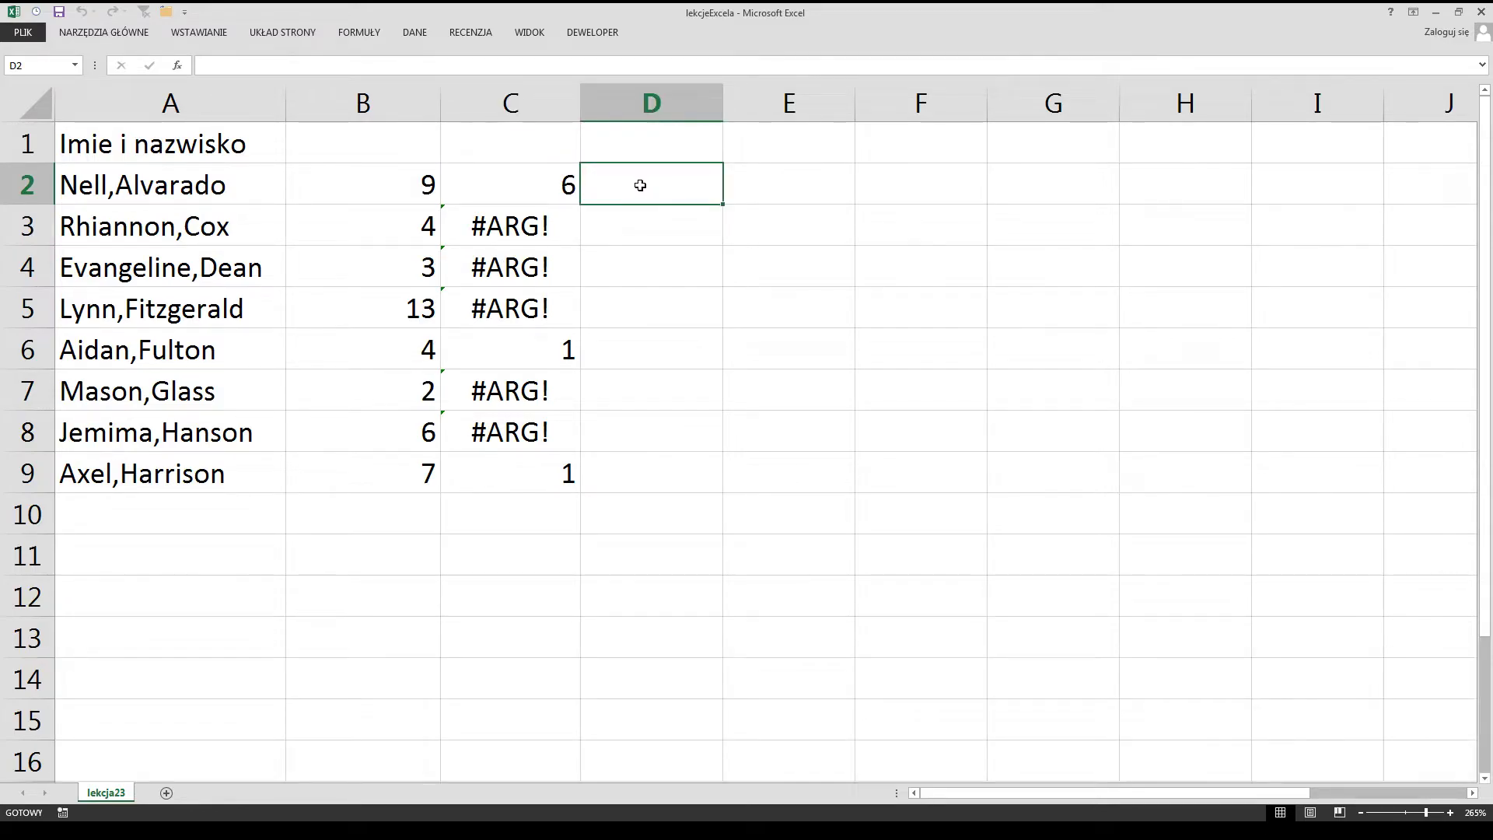
# - Enter the case-insensitive formula =SZUKAJ.TEKST("a",A2) in D2
pyautogui.write('=sz')
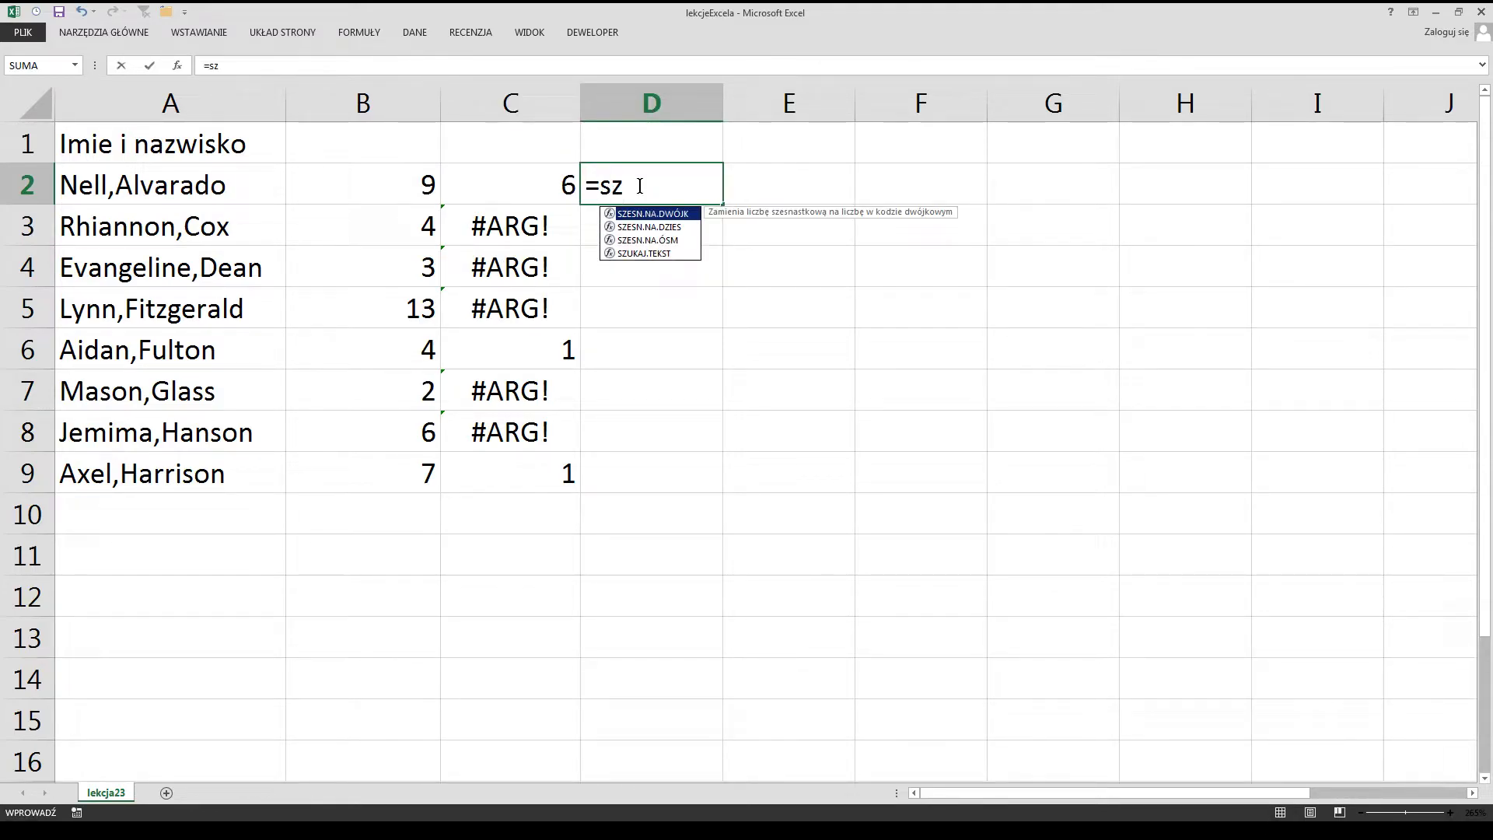
pyautogui.press('Down')
pyautogui.press('Down')
pyautogui.press('Down')
pyautogui.press('Tab')
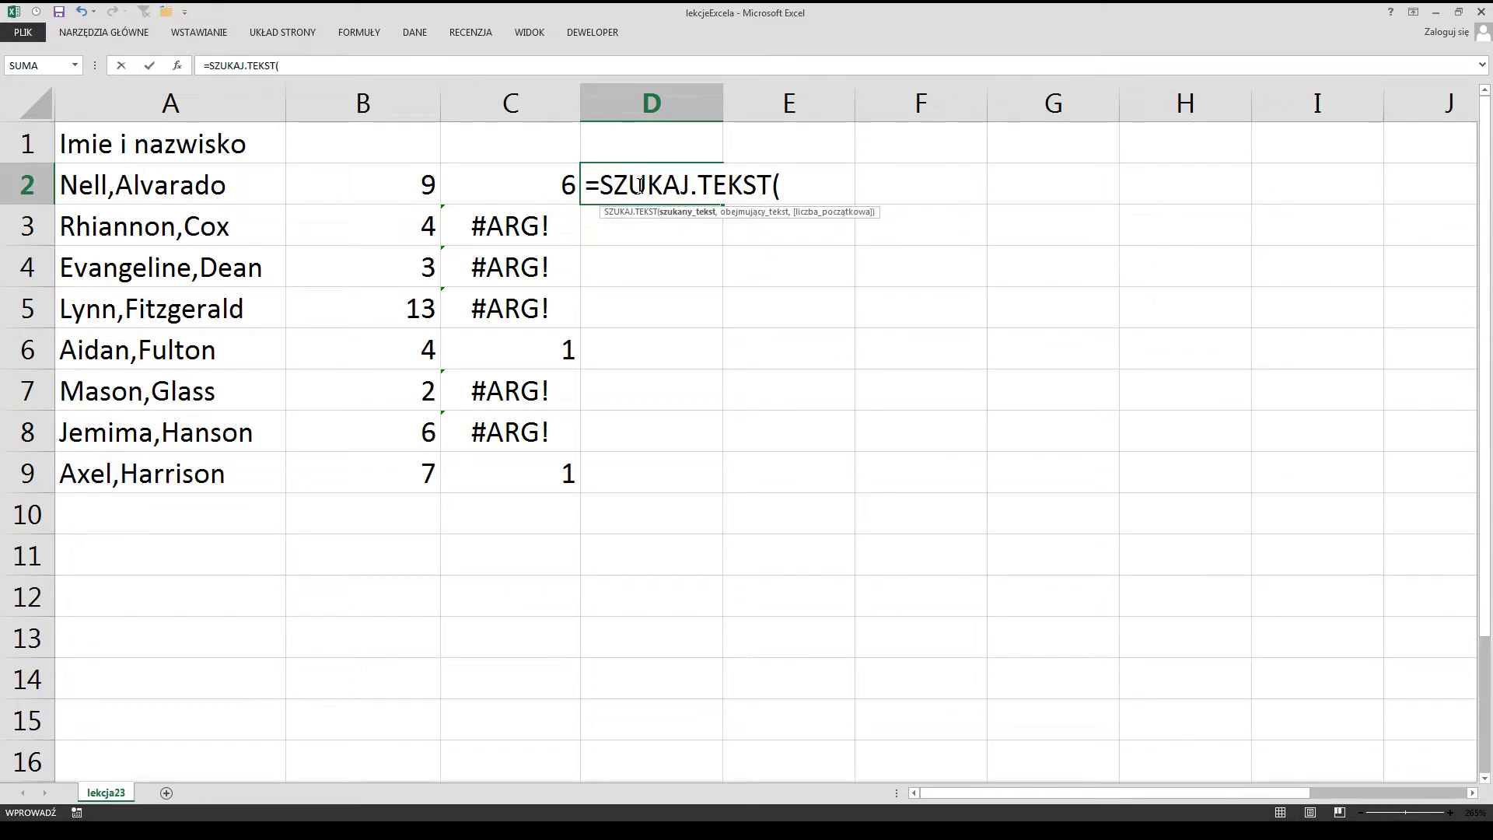
pyautogui.write('"a"')
pyautogui.write(',')
pyautogui.click(221, 185)
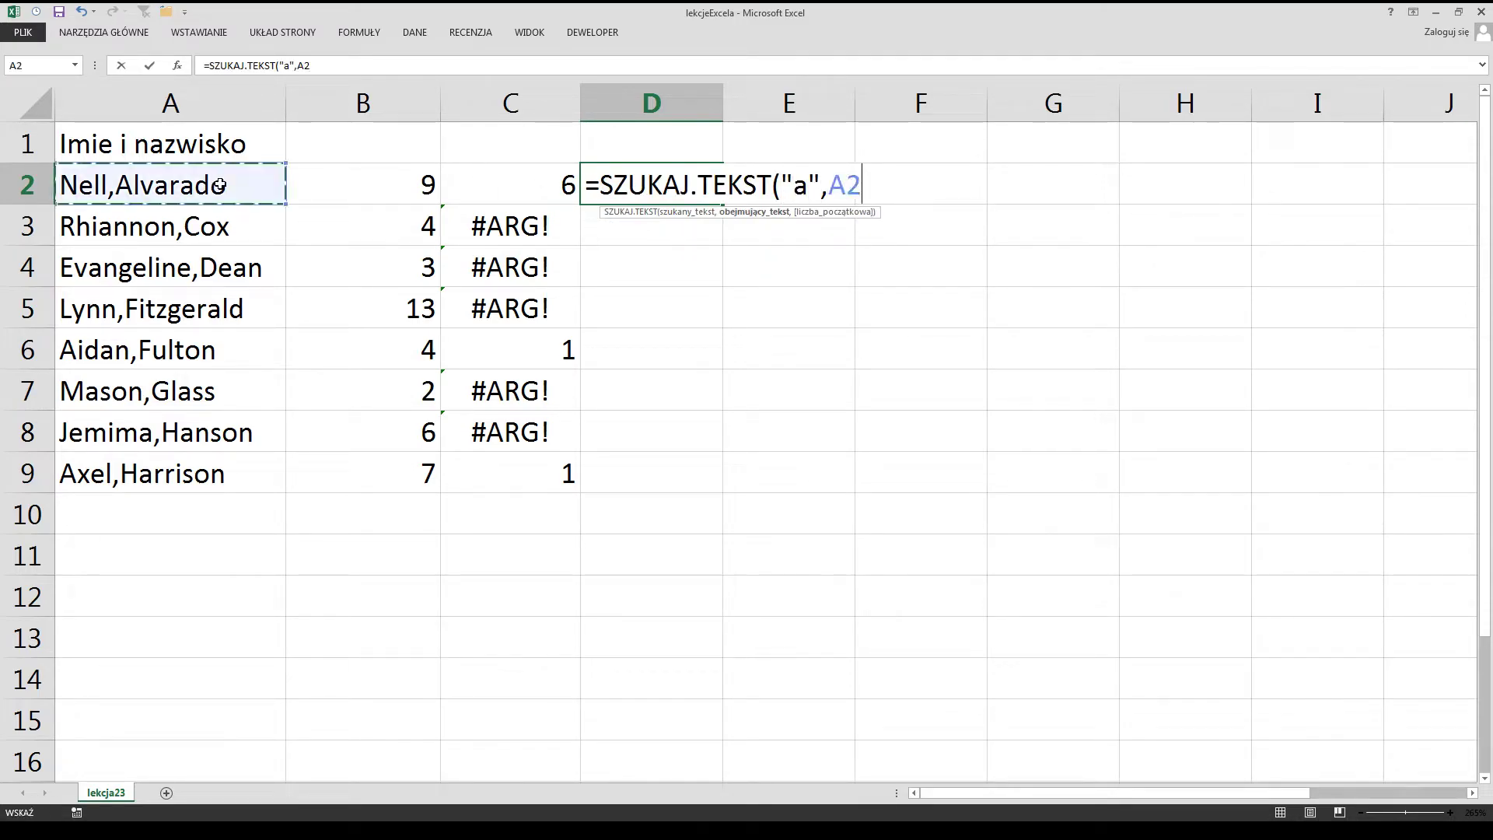
pyautogui.write(')')
pyautogui.press('Return')
# - Fill the D2 formula down to D9 and compare its results with column B
pyautogui.press('Up')
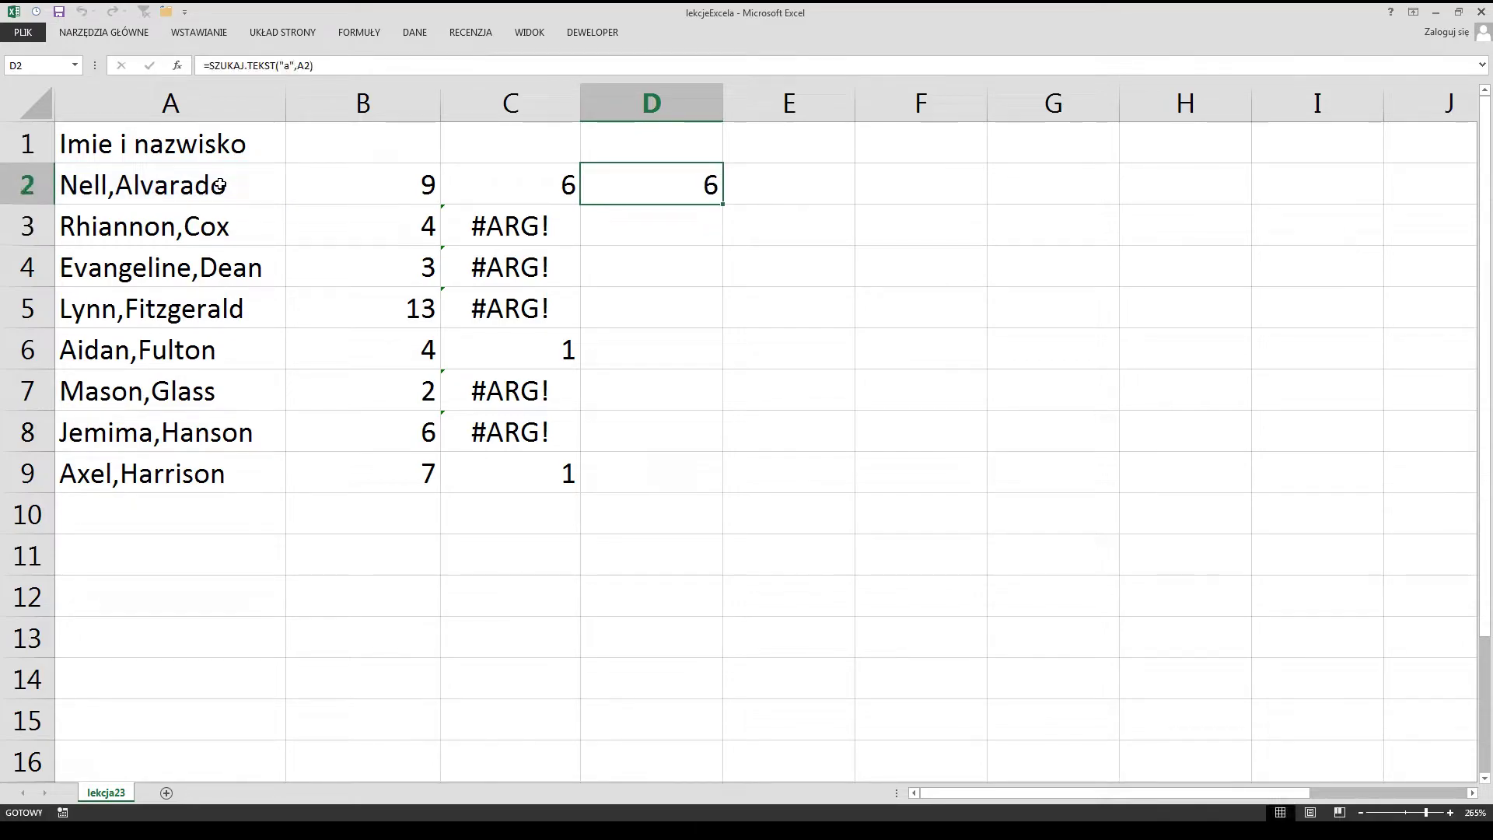
pyautogui.doubleClick(724, 206)
pyautogui.click(667, 186)
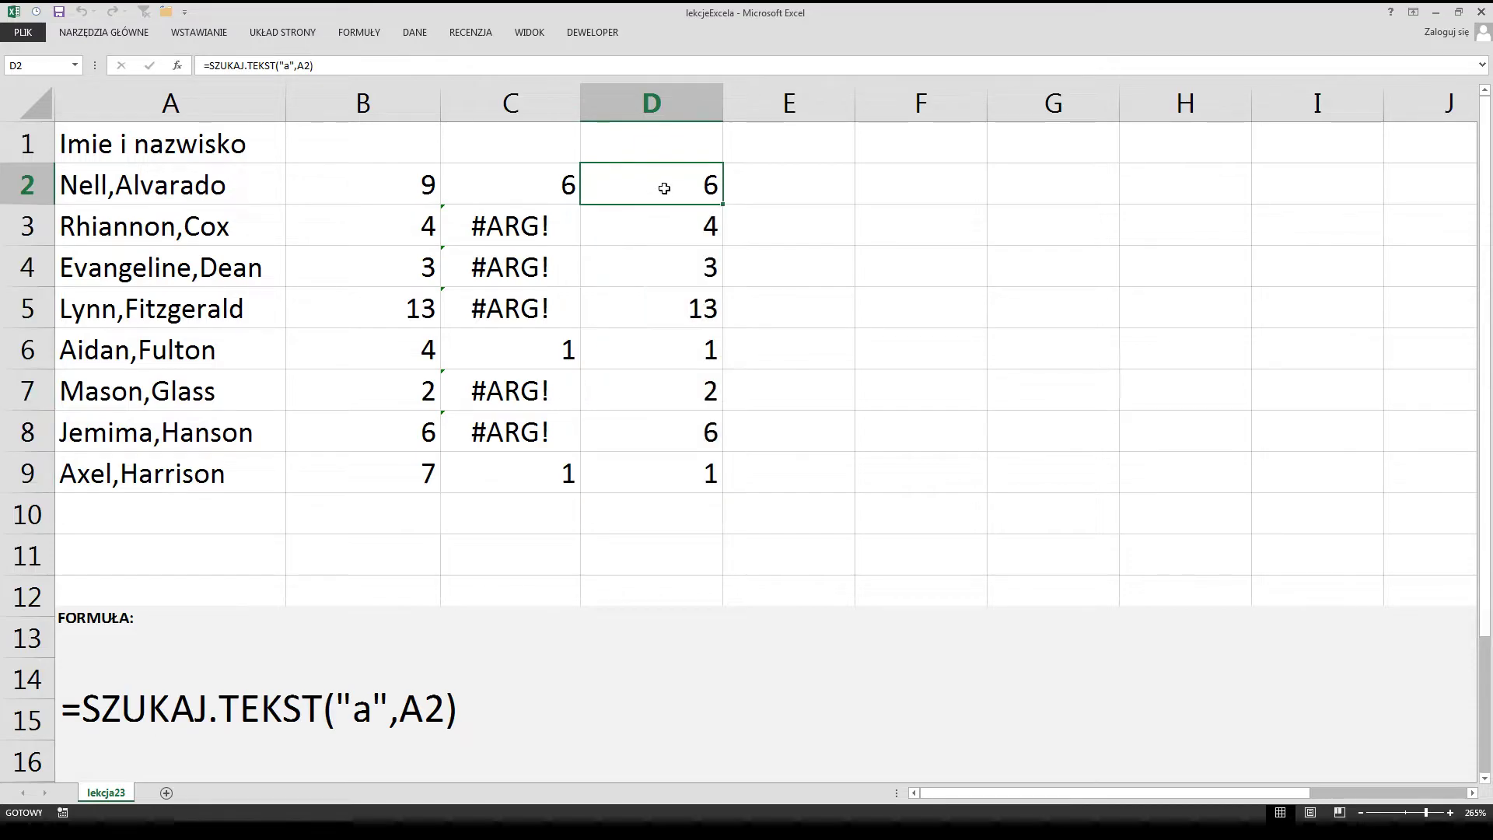
pyautogui.click(395, 104)
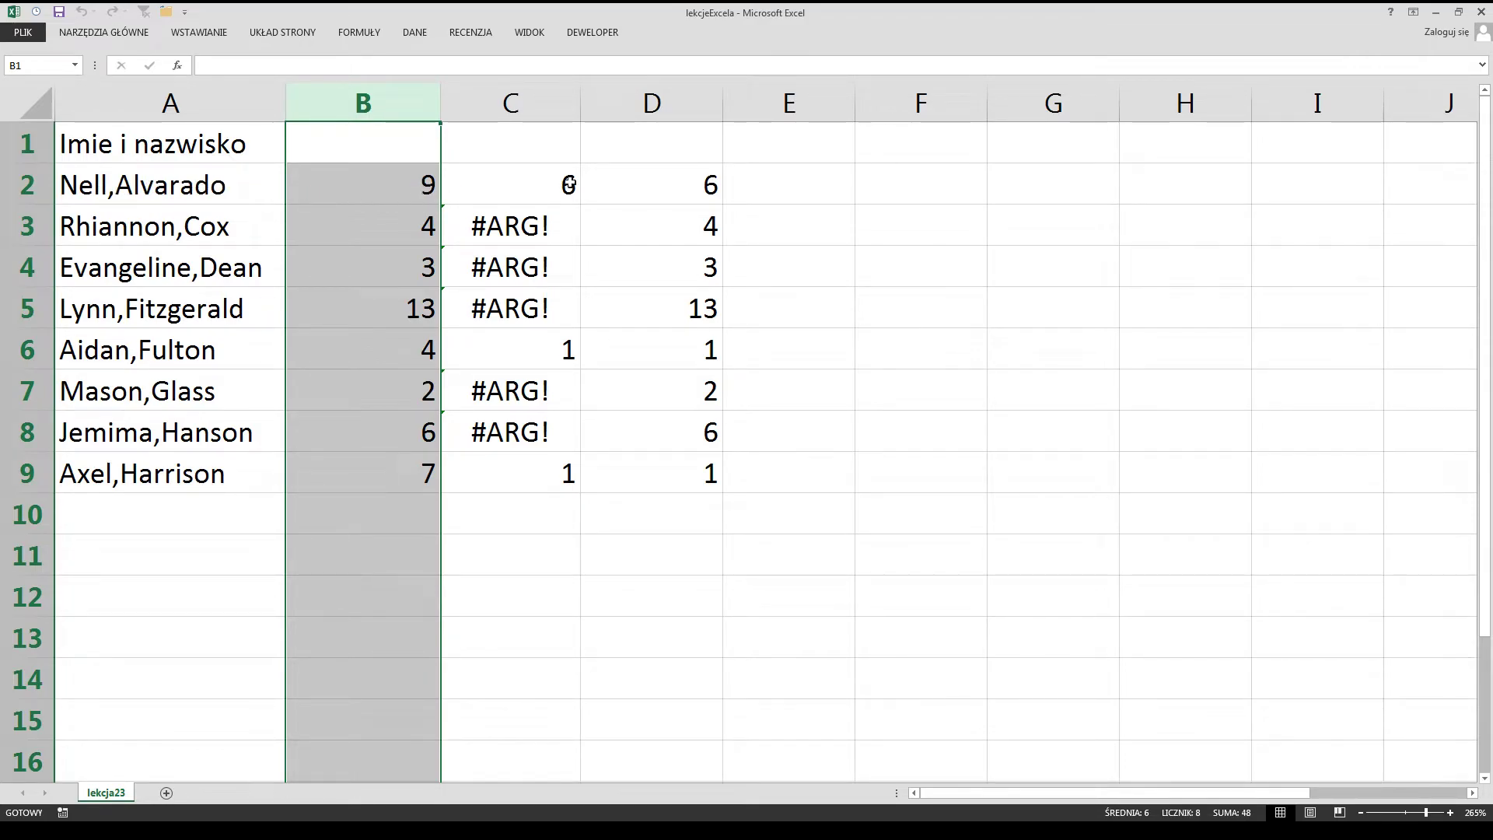
pyautogui.click(645, 188)
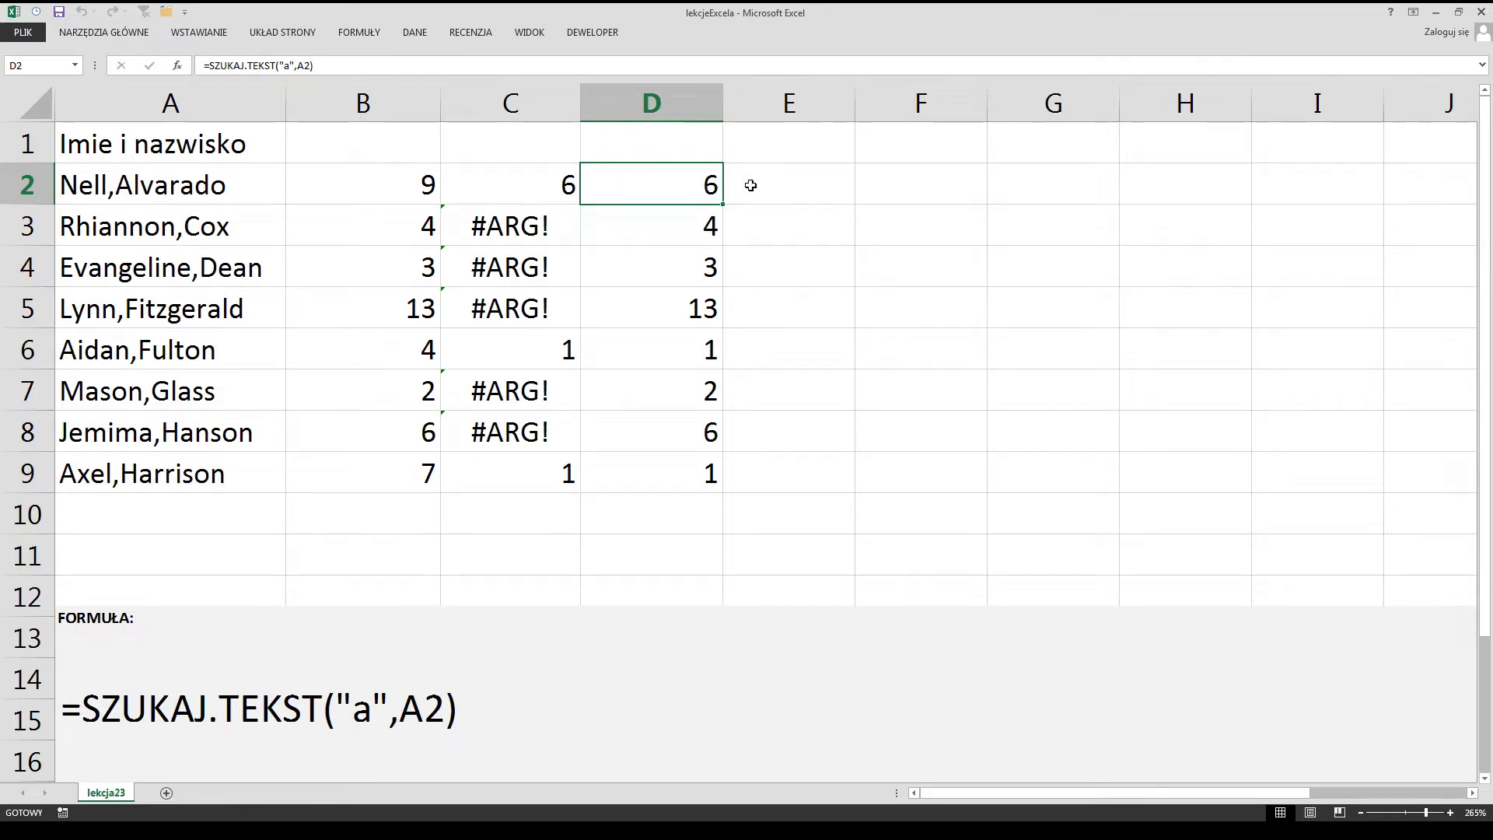
# - Enter =SZUKAJ.TEKST("A",A2) in E2 and fill it to E9, matching column D's 6, 4, 3, 13, 1, 2, 6, 1
pyautogui.click(772, 186)
pyautogui.write('=s')
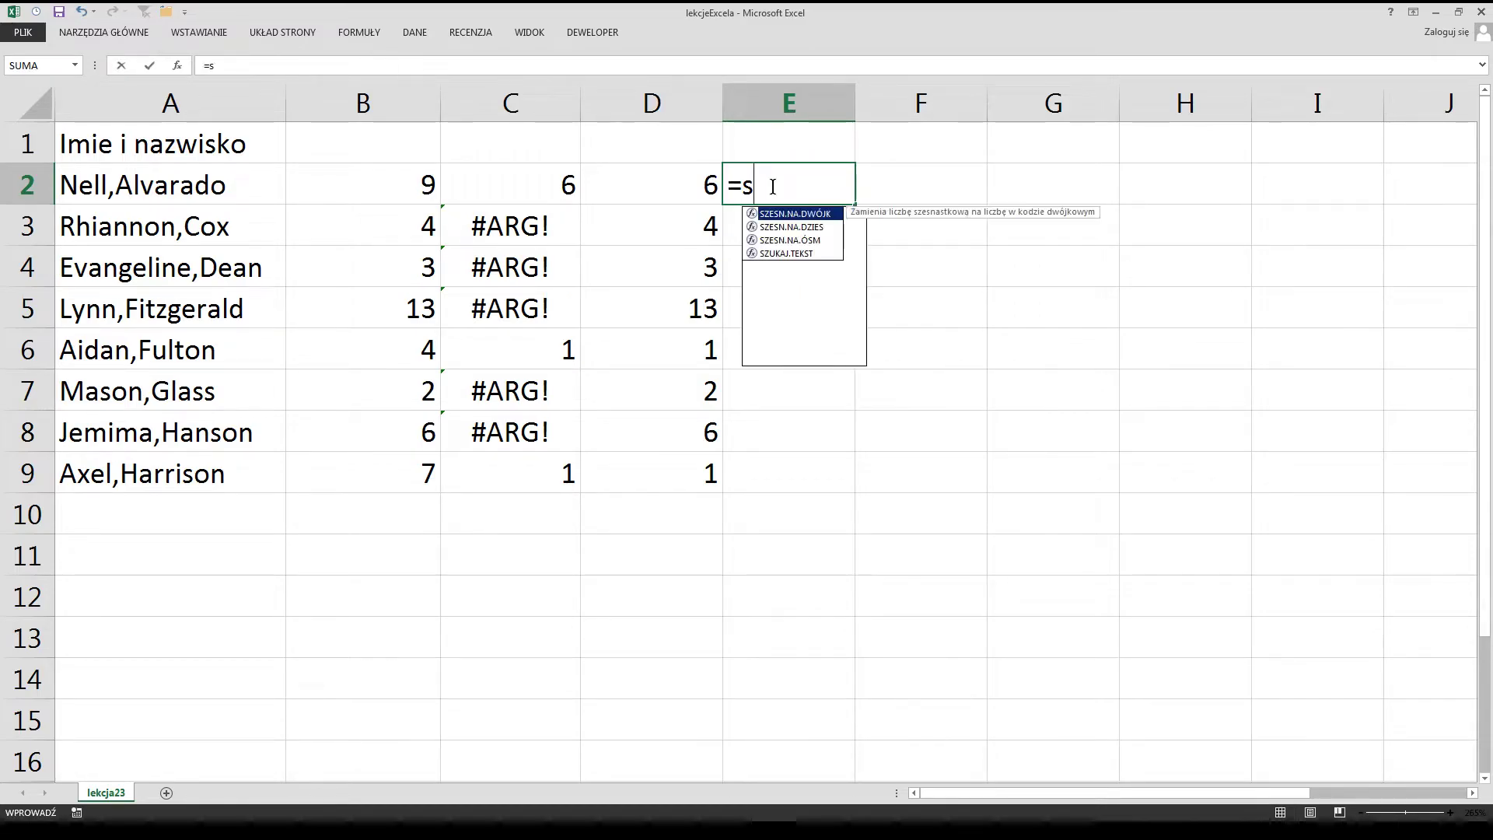
pyautogui.write('zu')
pyautogui.press('Tab')
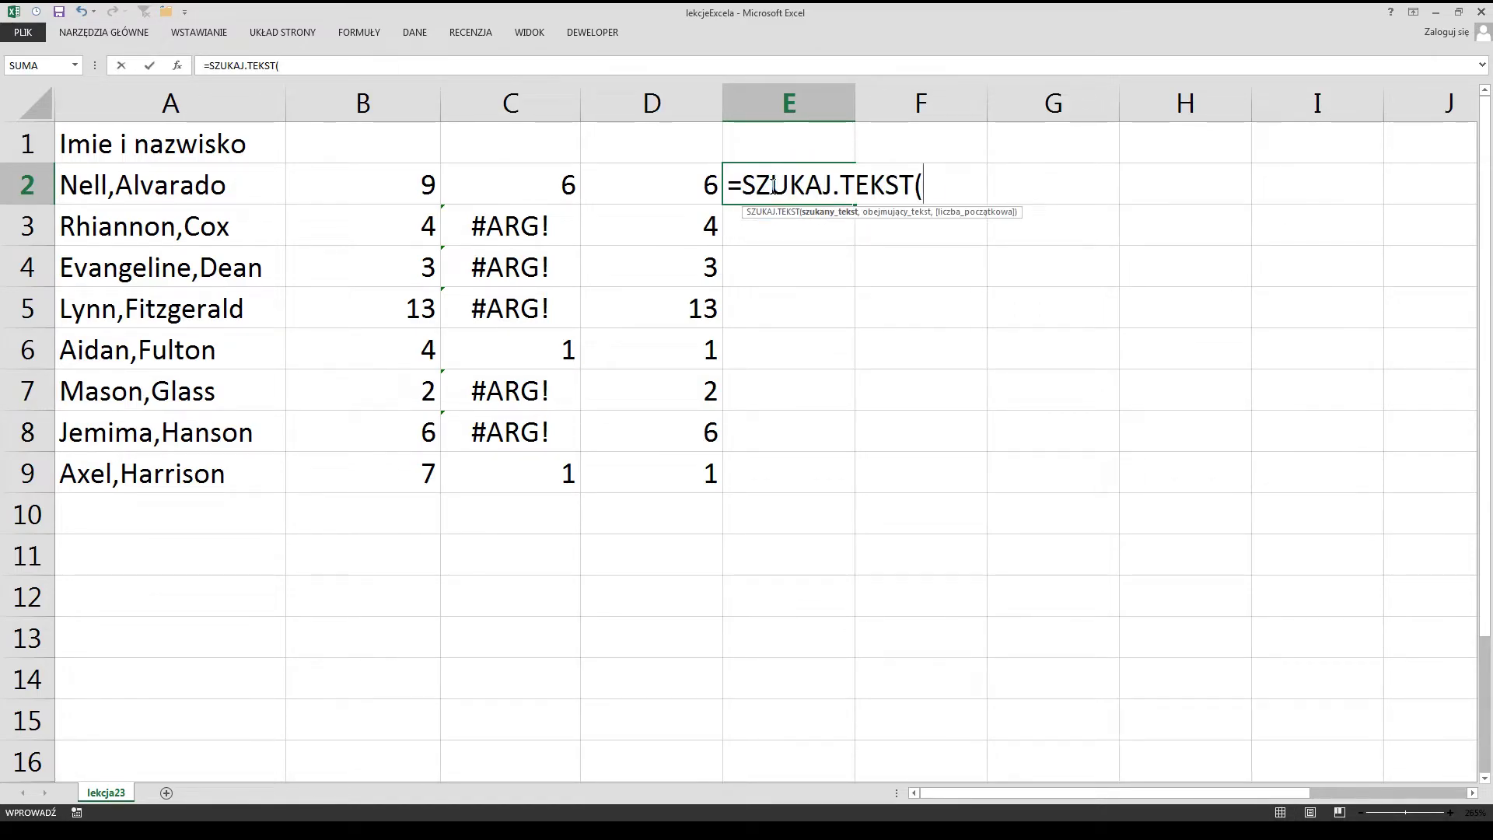
pyautogui.write('"A"')
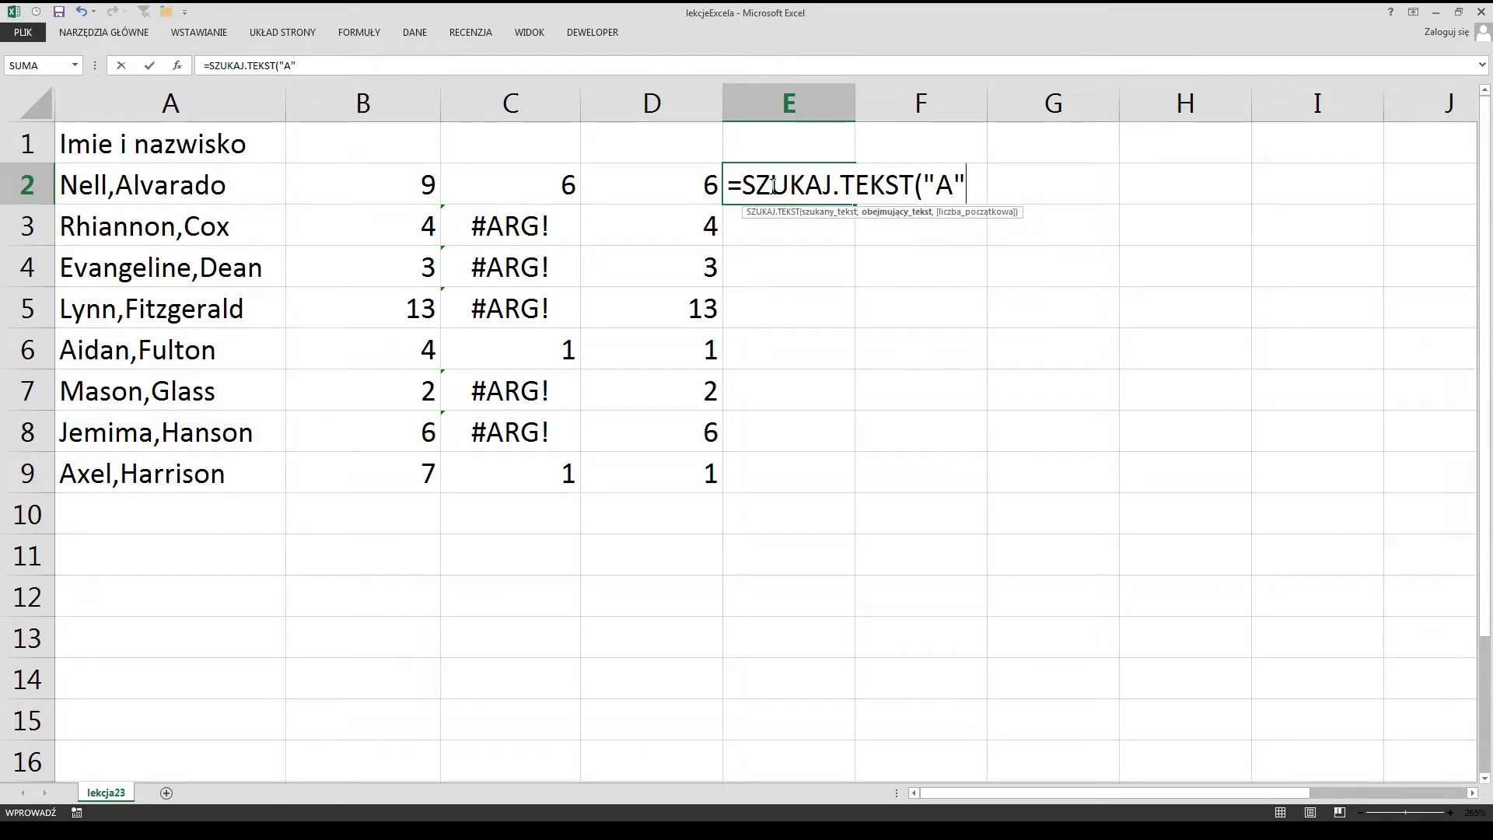
pyautogui.write(',a2)')
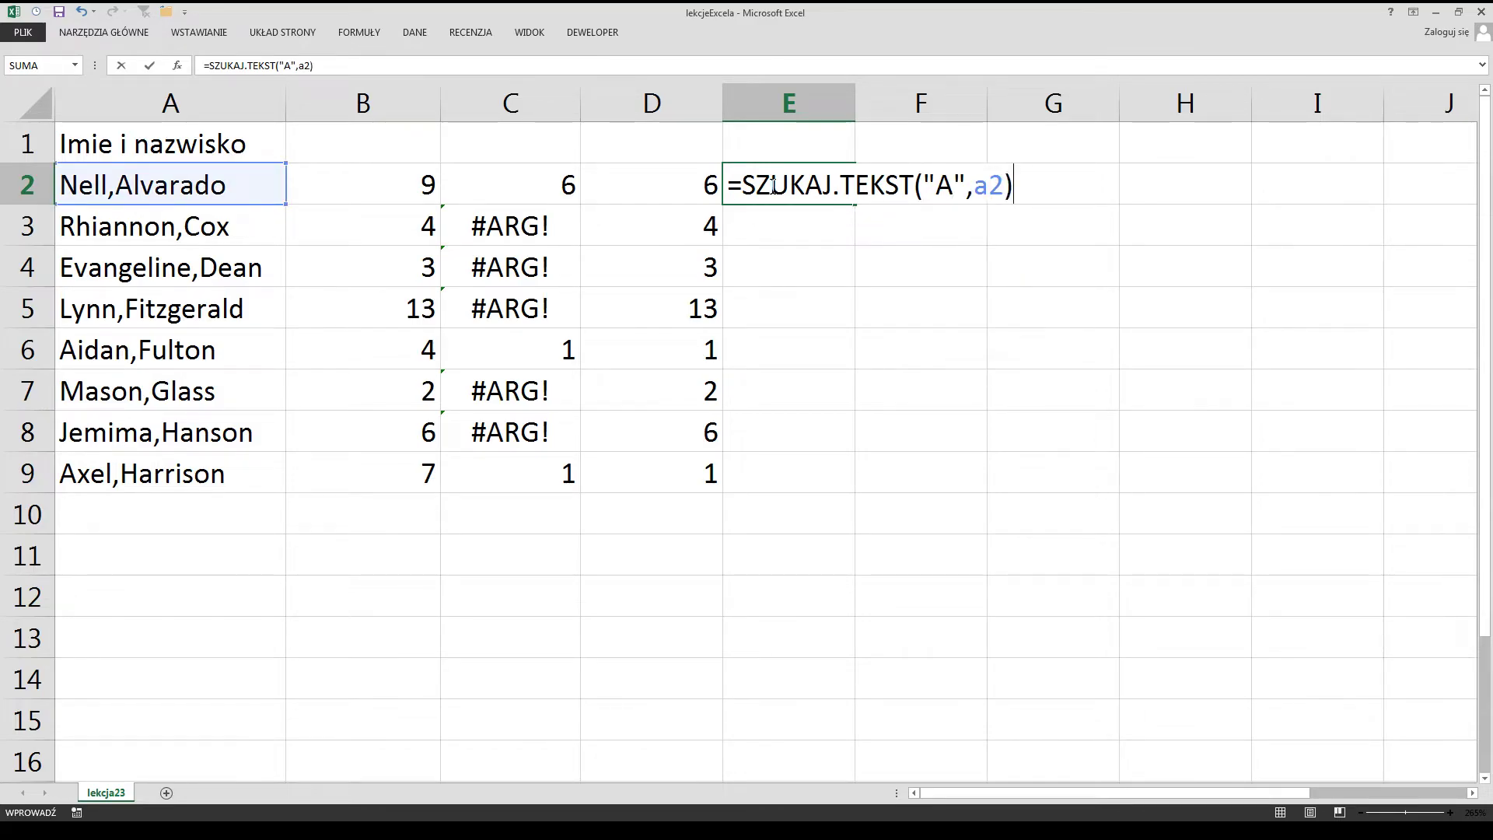
pyautogui.press('Return')
pyautogui.click(774, 185)
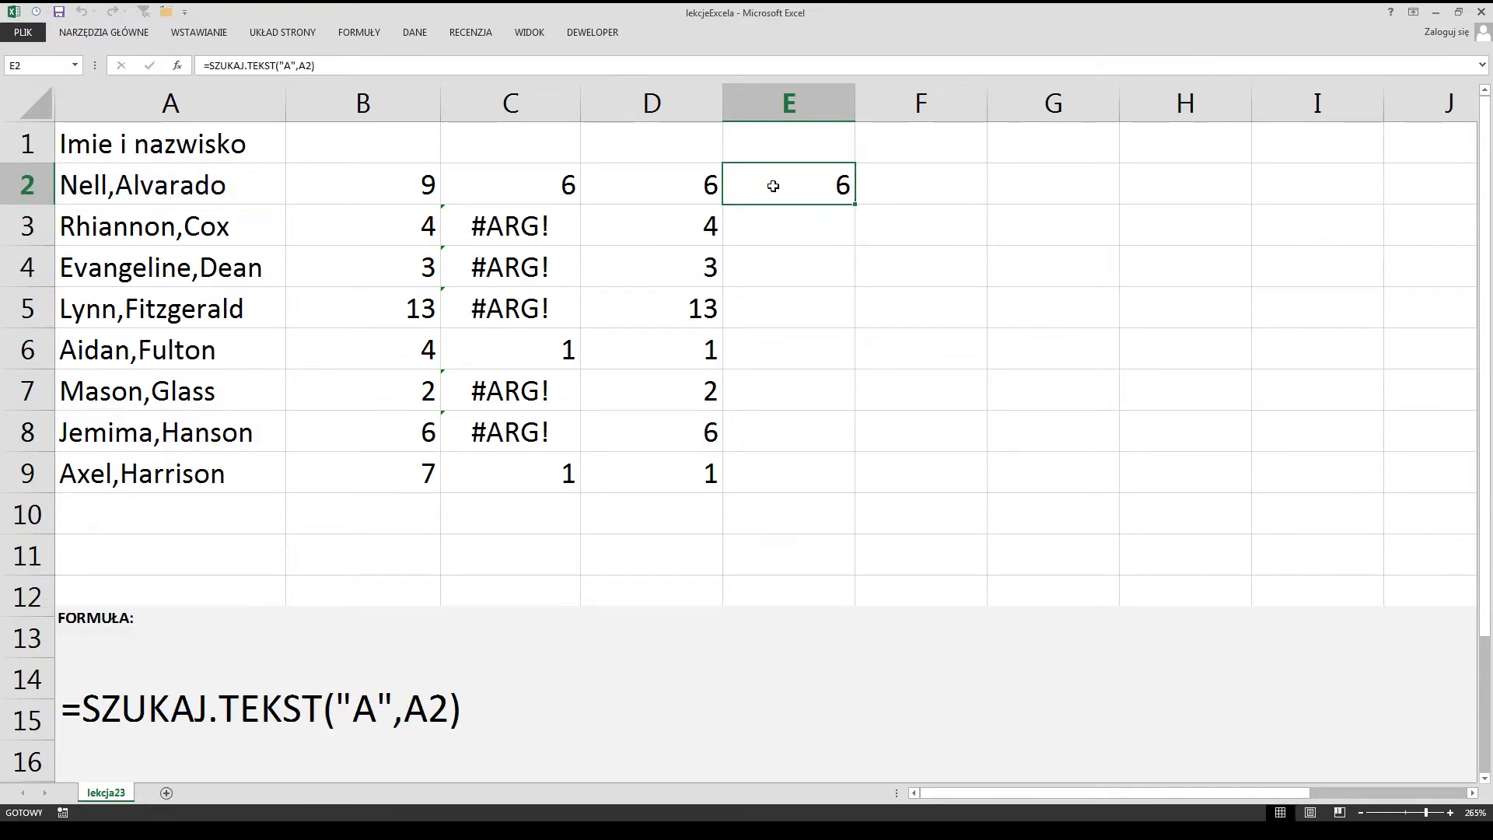
pyautogui.doubleClick(858, 203)
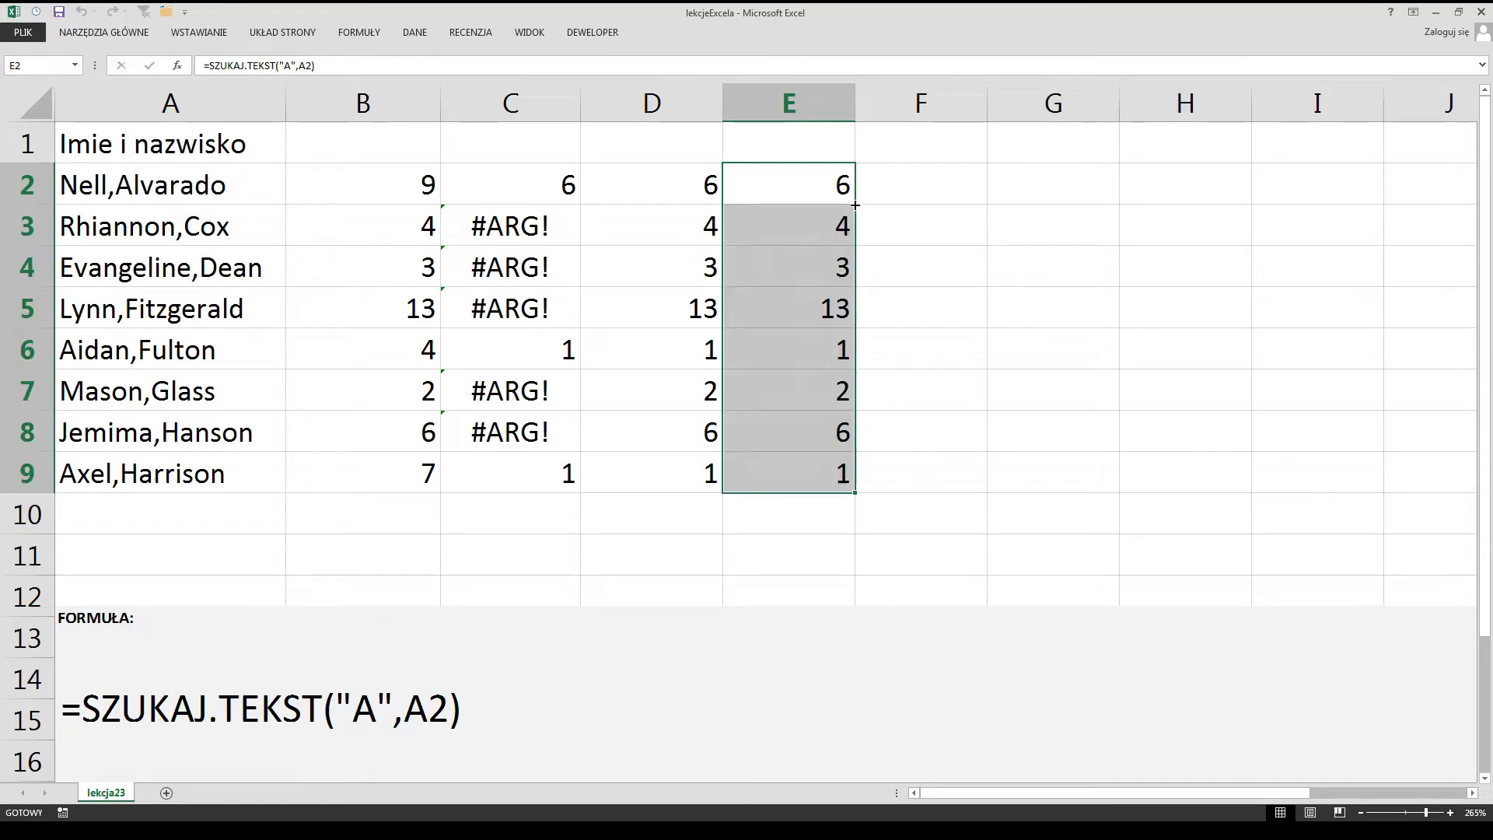
pyautogui.click(811, 193)
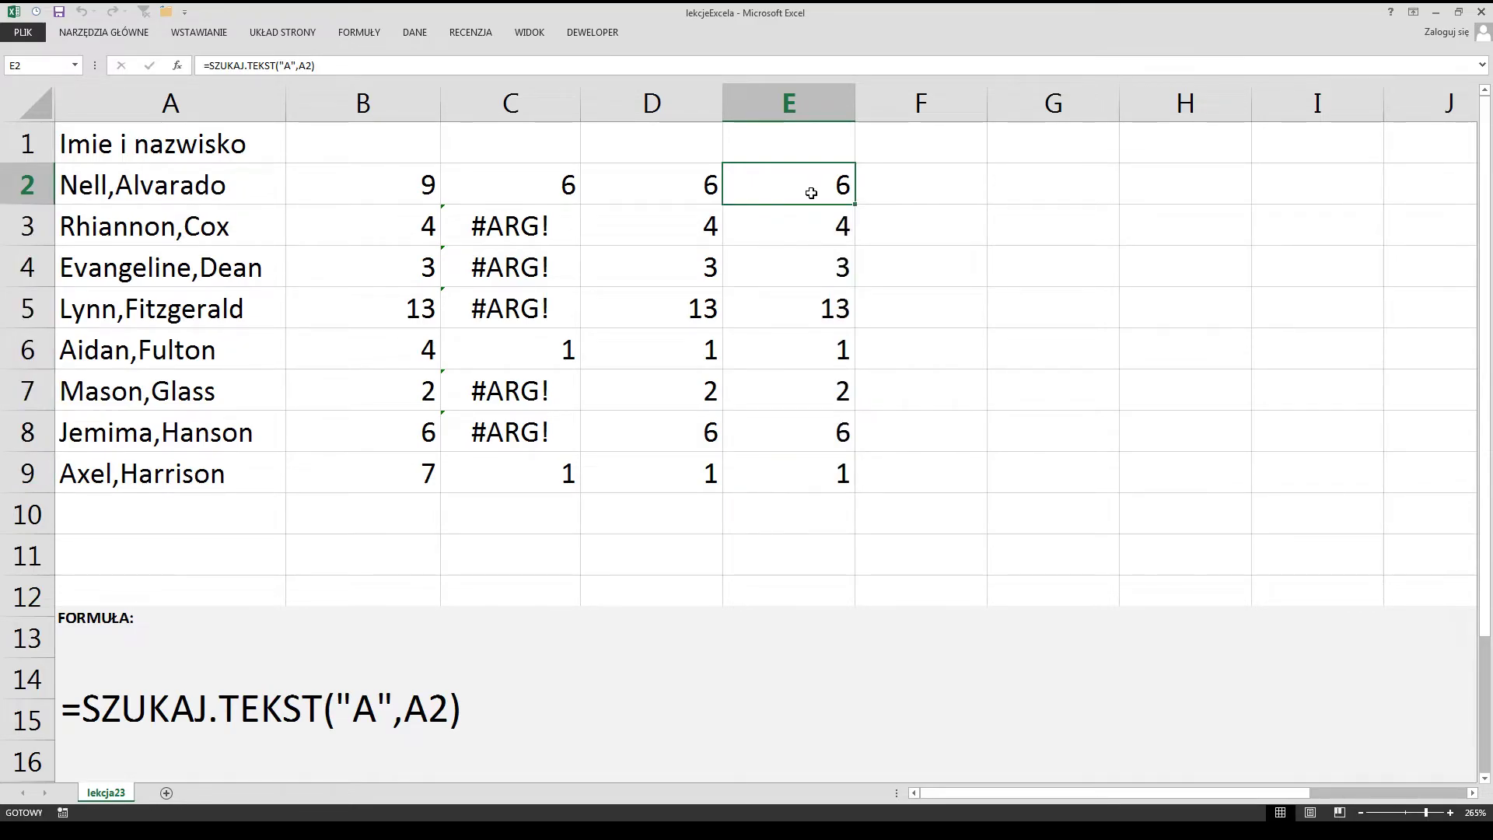
pyautogui.doubleClick(439, 106)
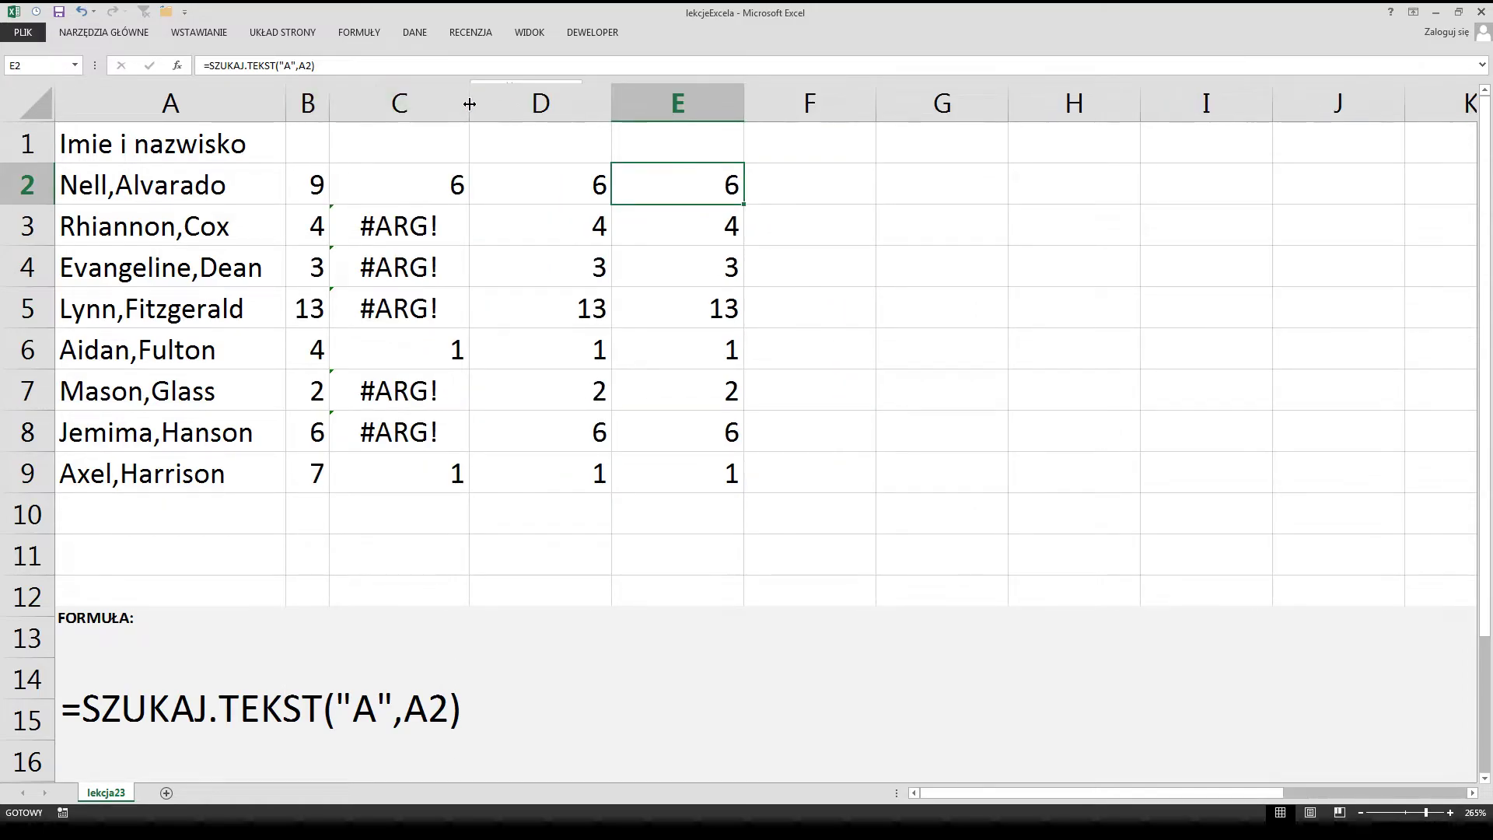
pyautogui.doubleClick(469, 102)
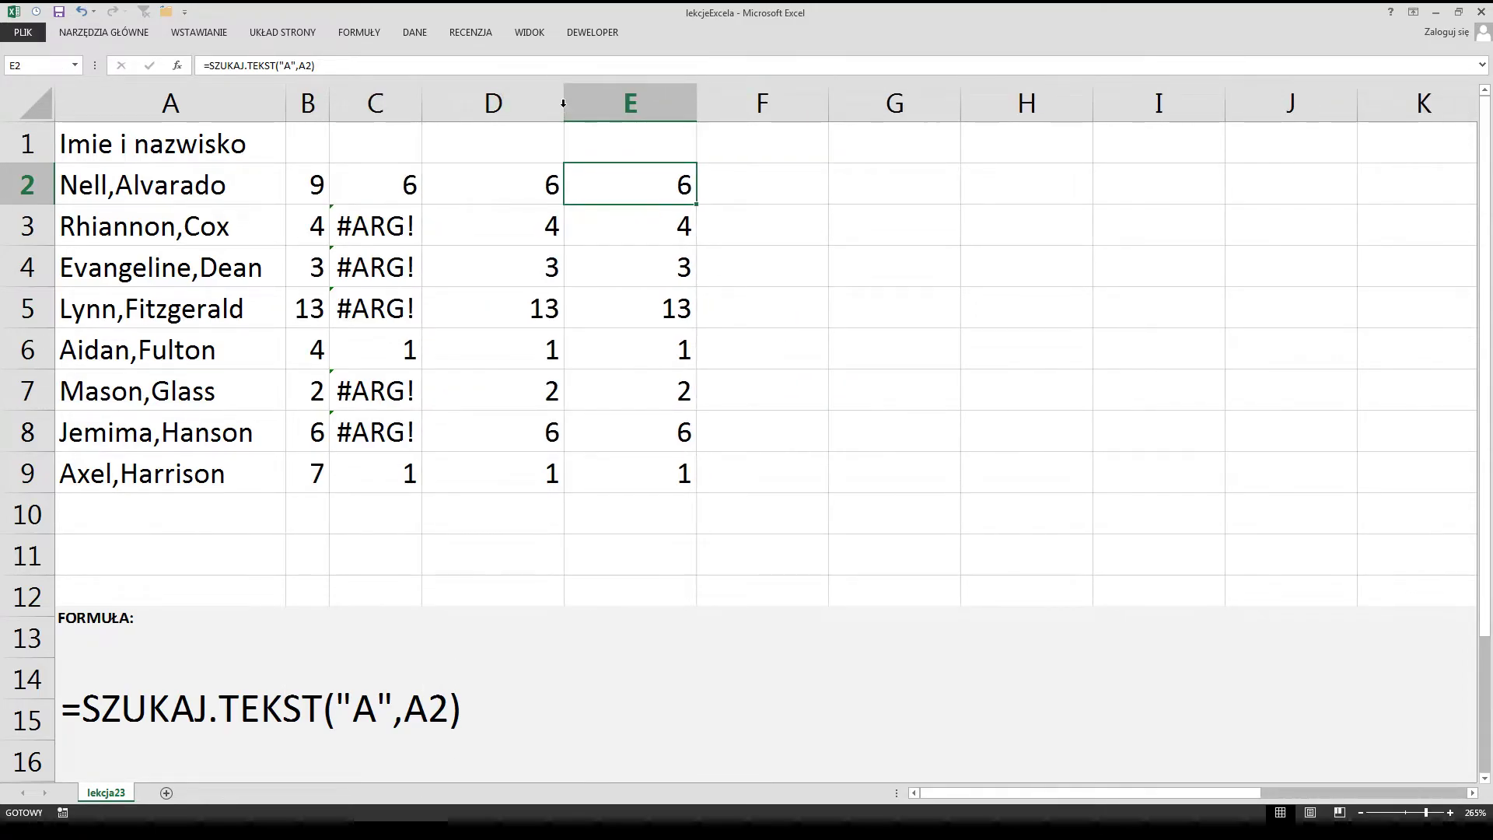
pyautogui.doubleClick(563, 106)
pyautogui.doubleClick(598, 102)
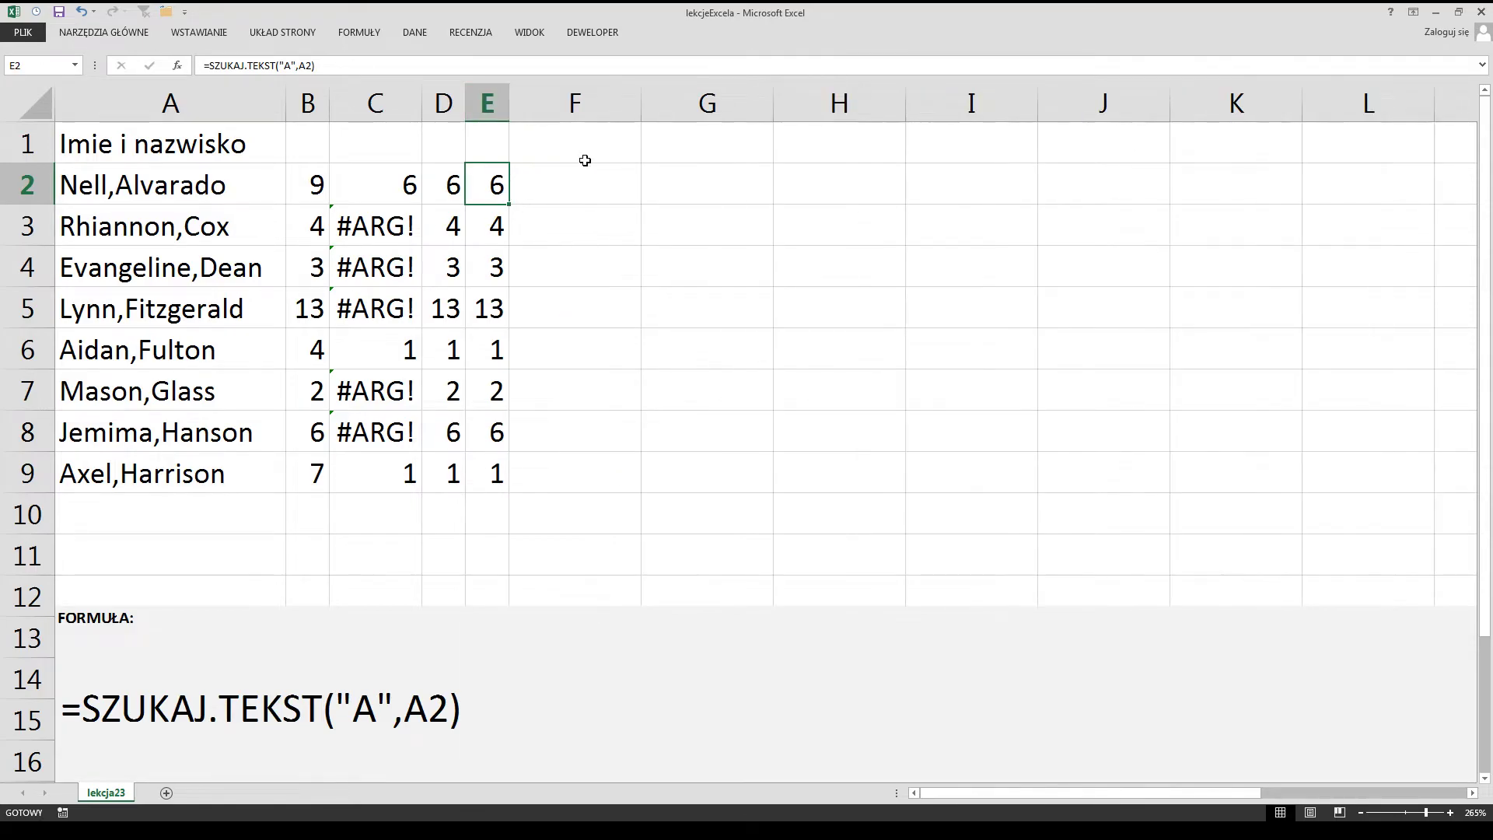
pyautogui.click(578, 176)
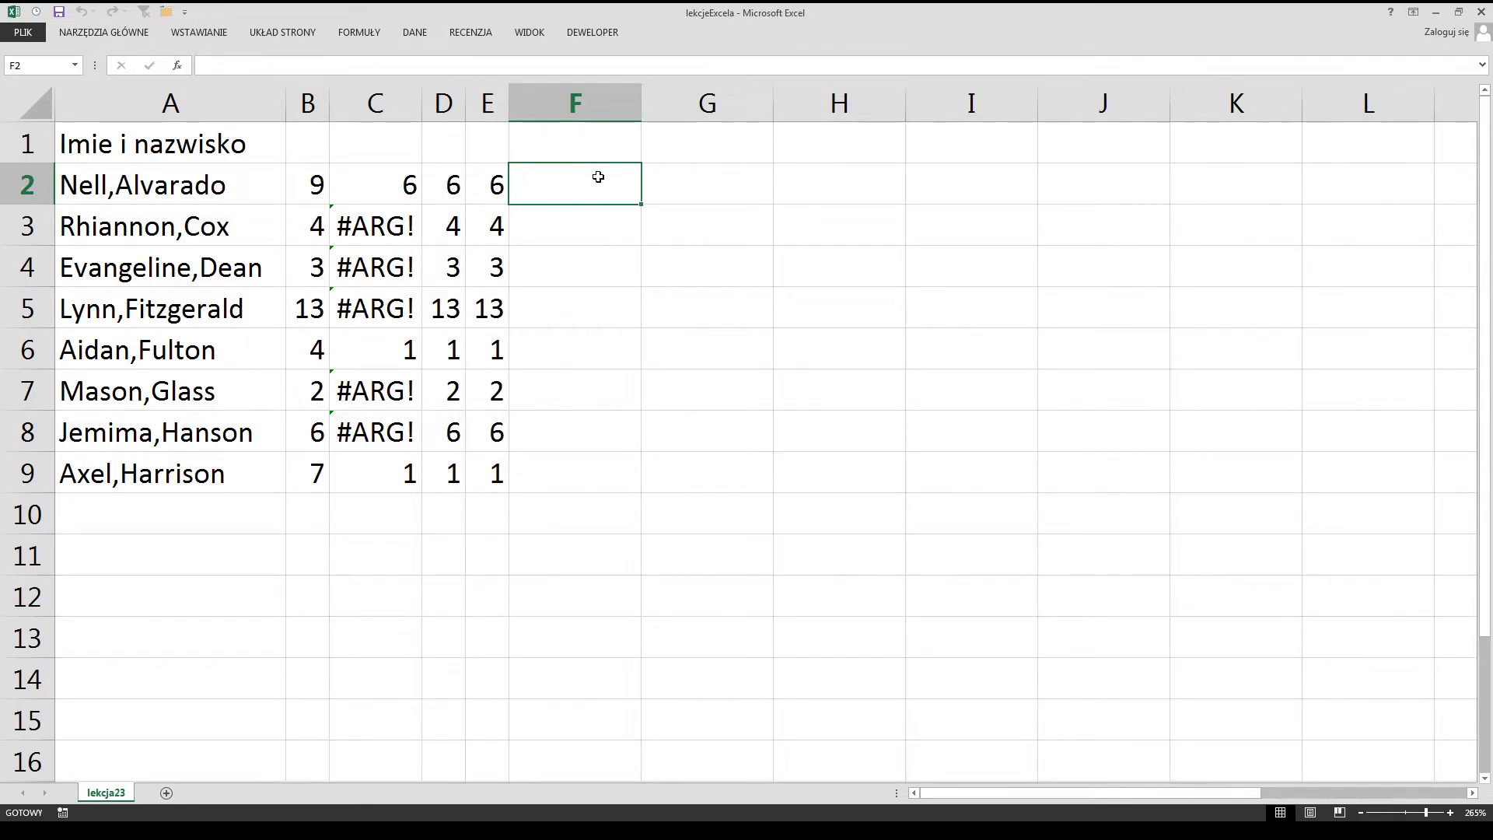
pyautogui.press('Left')
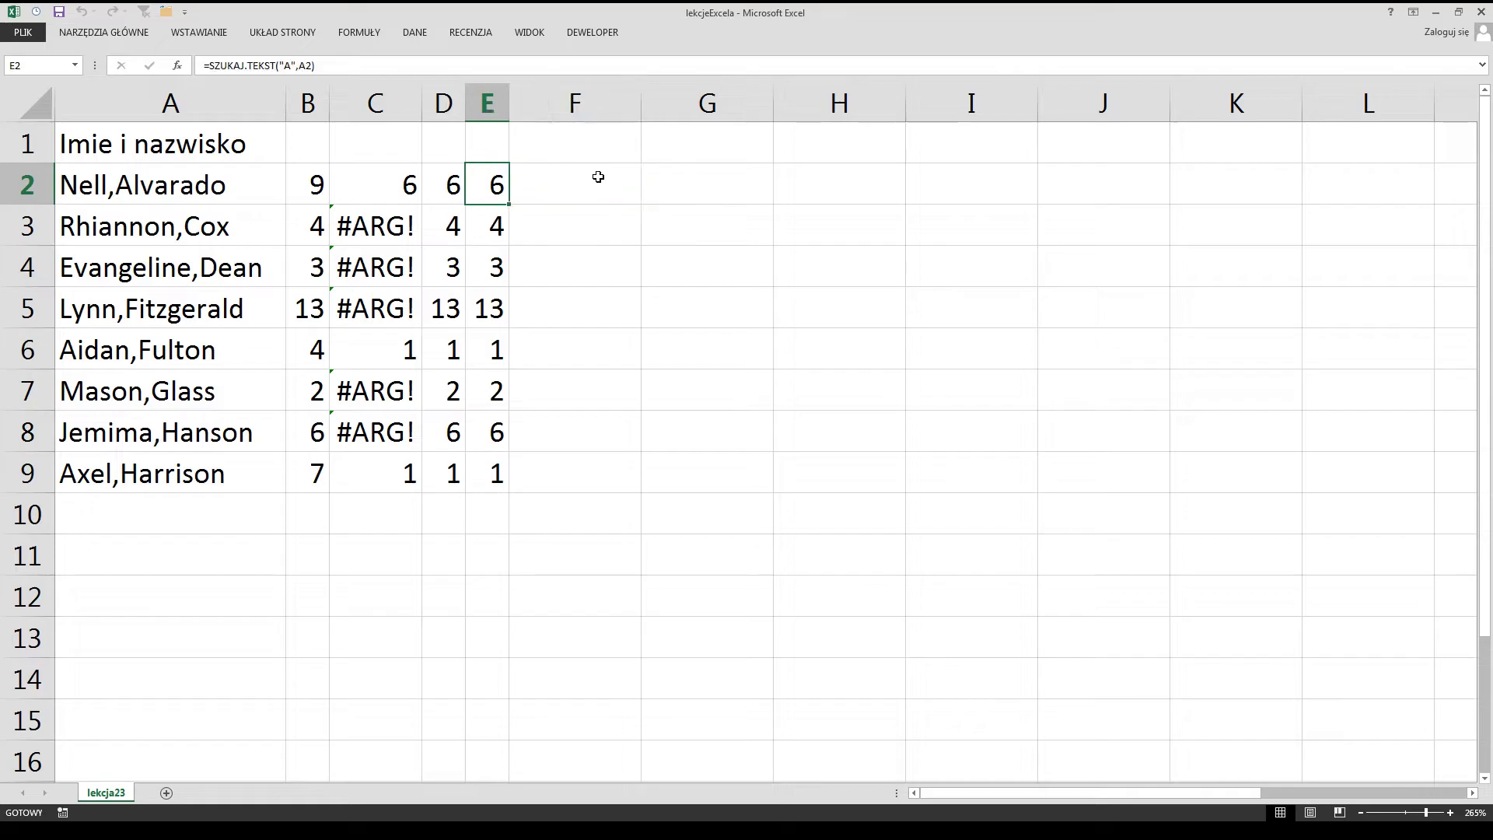
pyautogui.press('Left')
pyautogui.press('Left')
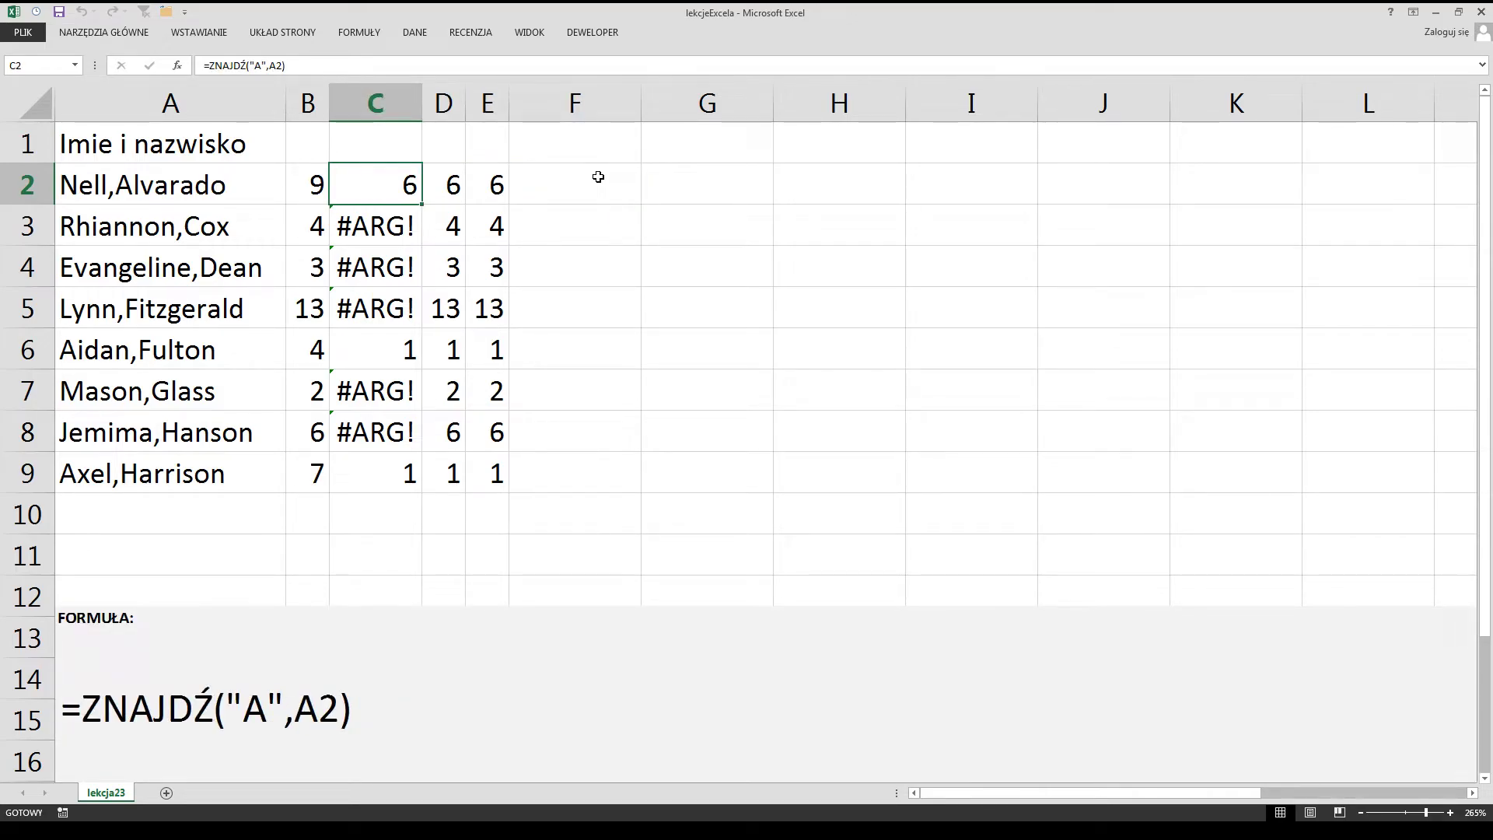
pyautogui.press('Right')
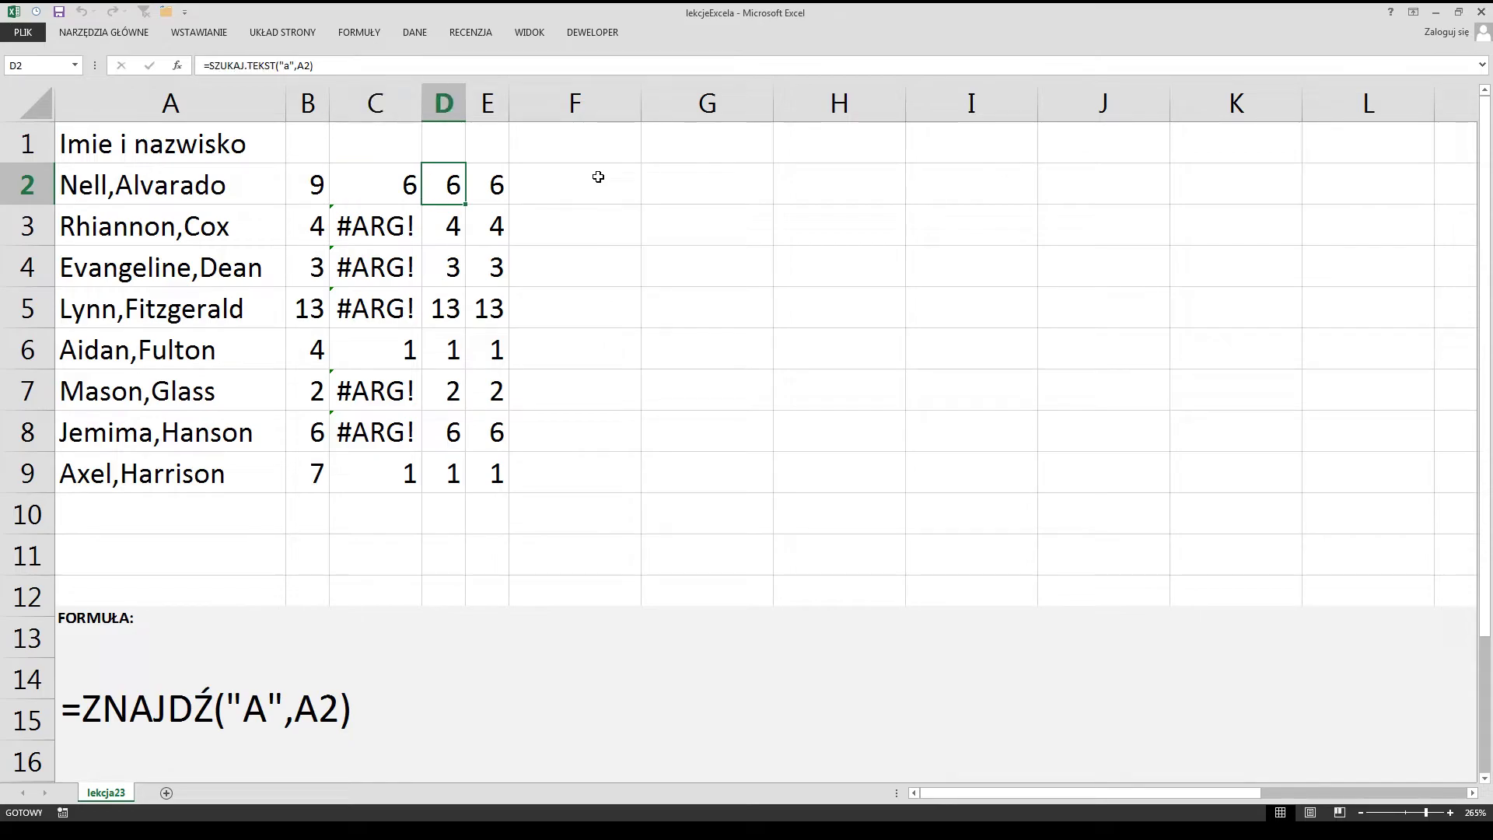
pyautogui.press('Right')
pyautogui.press('Right')
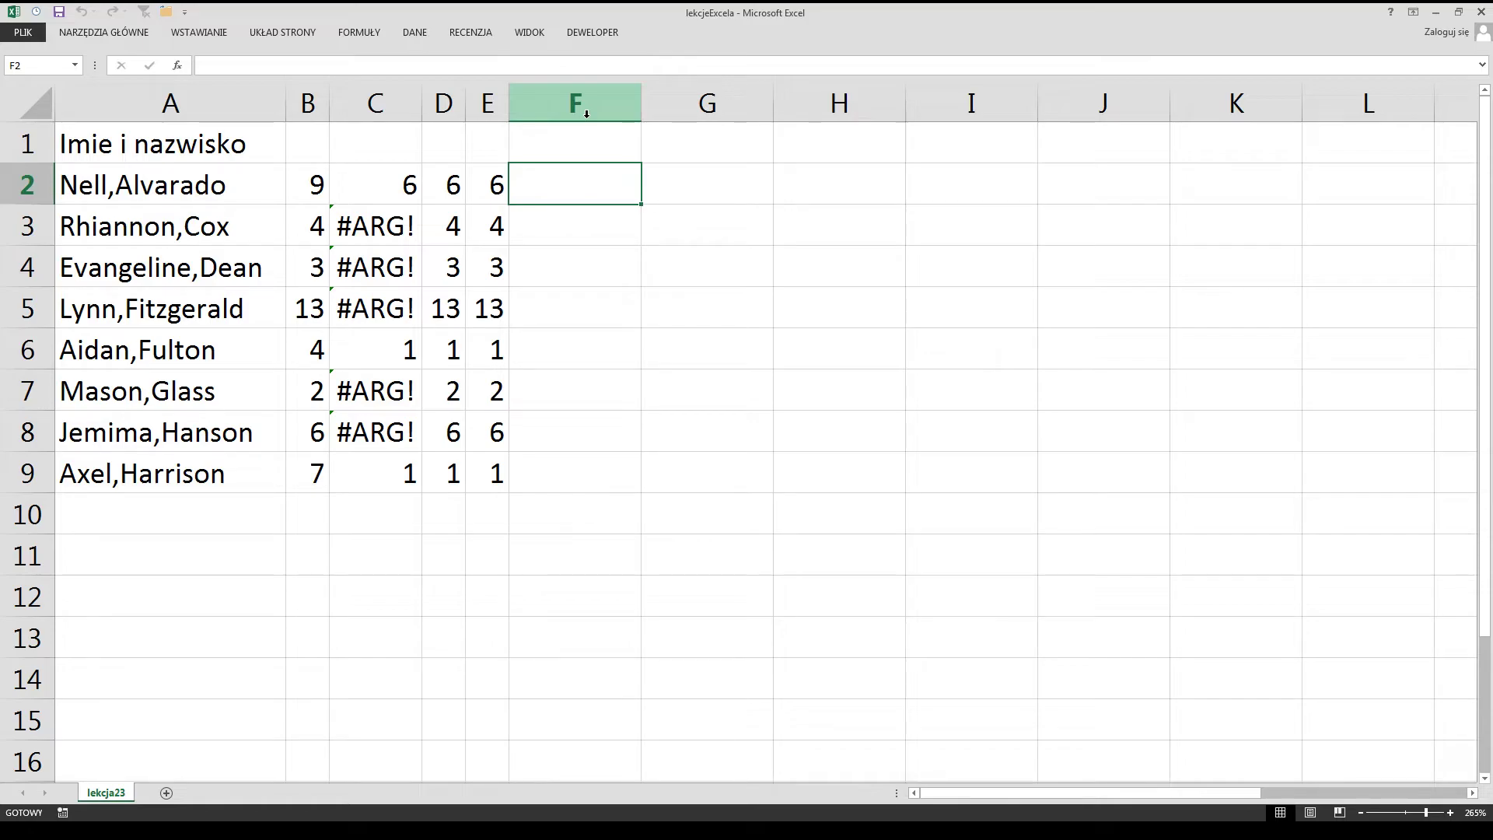
# - Enter the wildcard formula =SZUKAJ.TEKST("*el*",A2) in F2
pyautogui.write('=szu')
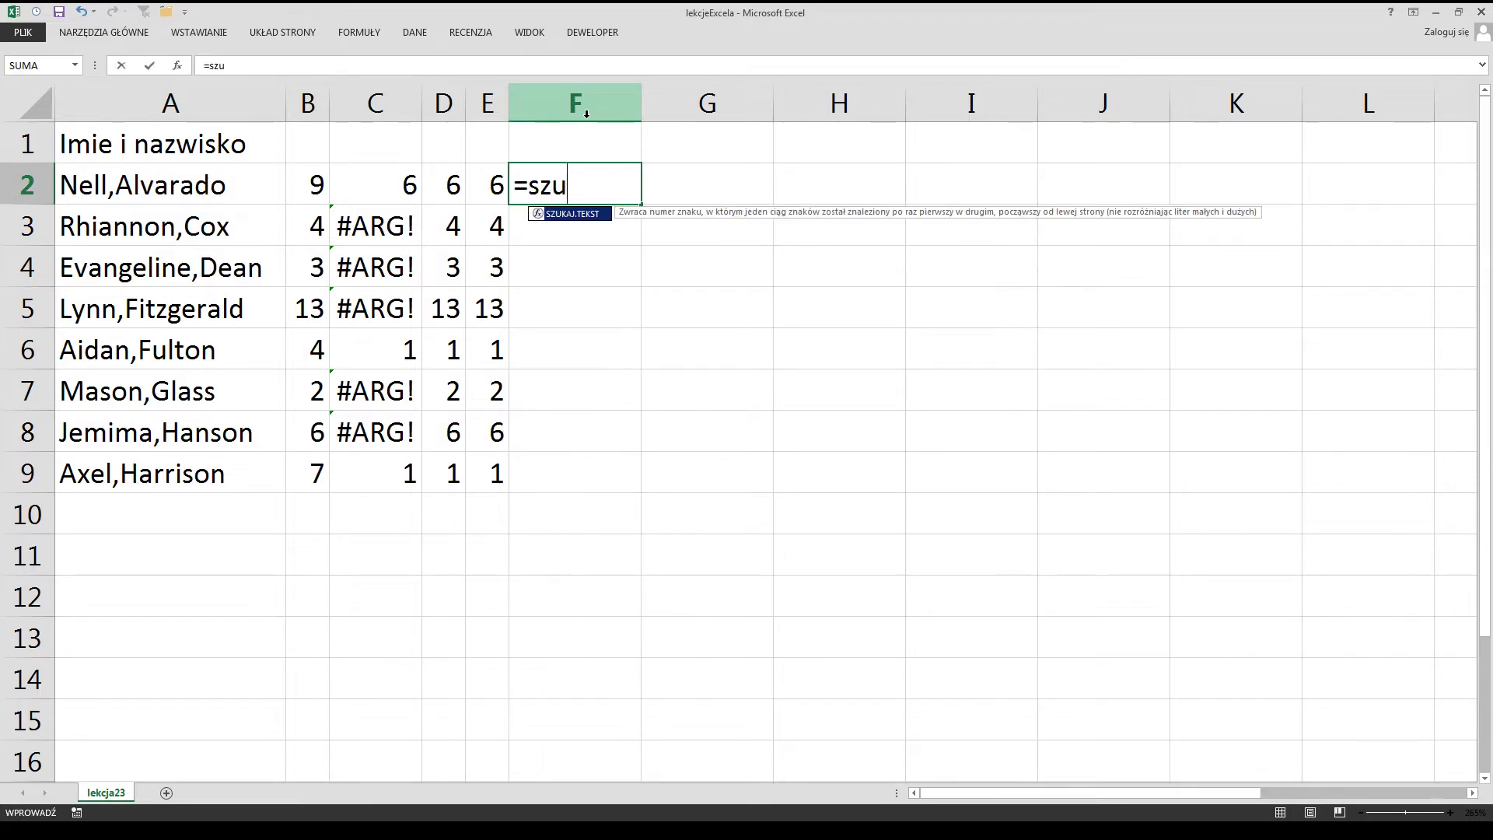
pyautogui.write('kaj')
pyautogui.press('Tab')
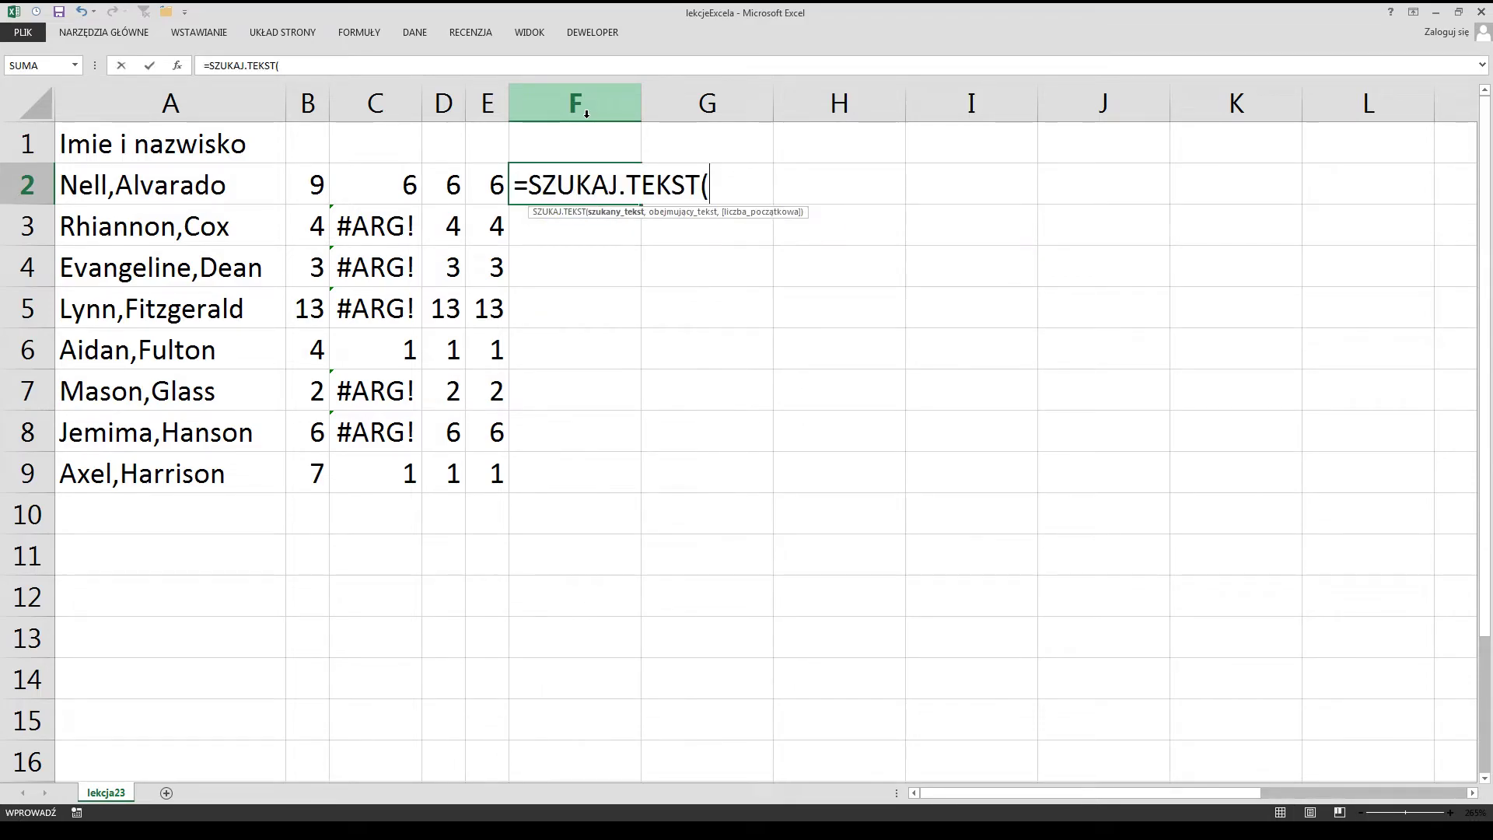
pyautogui.write('"')
pyautogui.write('el')
pyautogui.press('BackSpace')
pyautogui.press('BackSpace')
pyautogui.write('*')
pyautogui.write('el*')
pyautogui.write('"')
pyautogui.write(',A2')
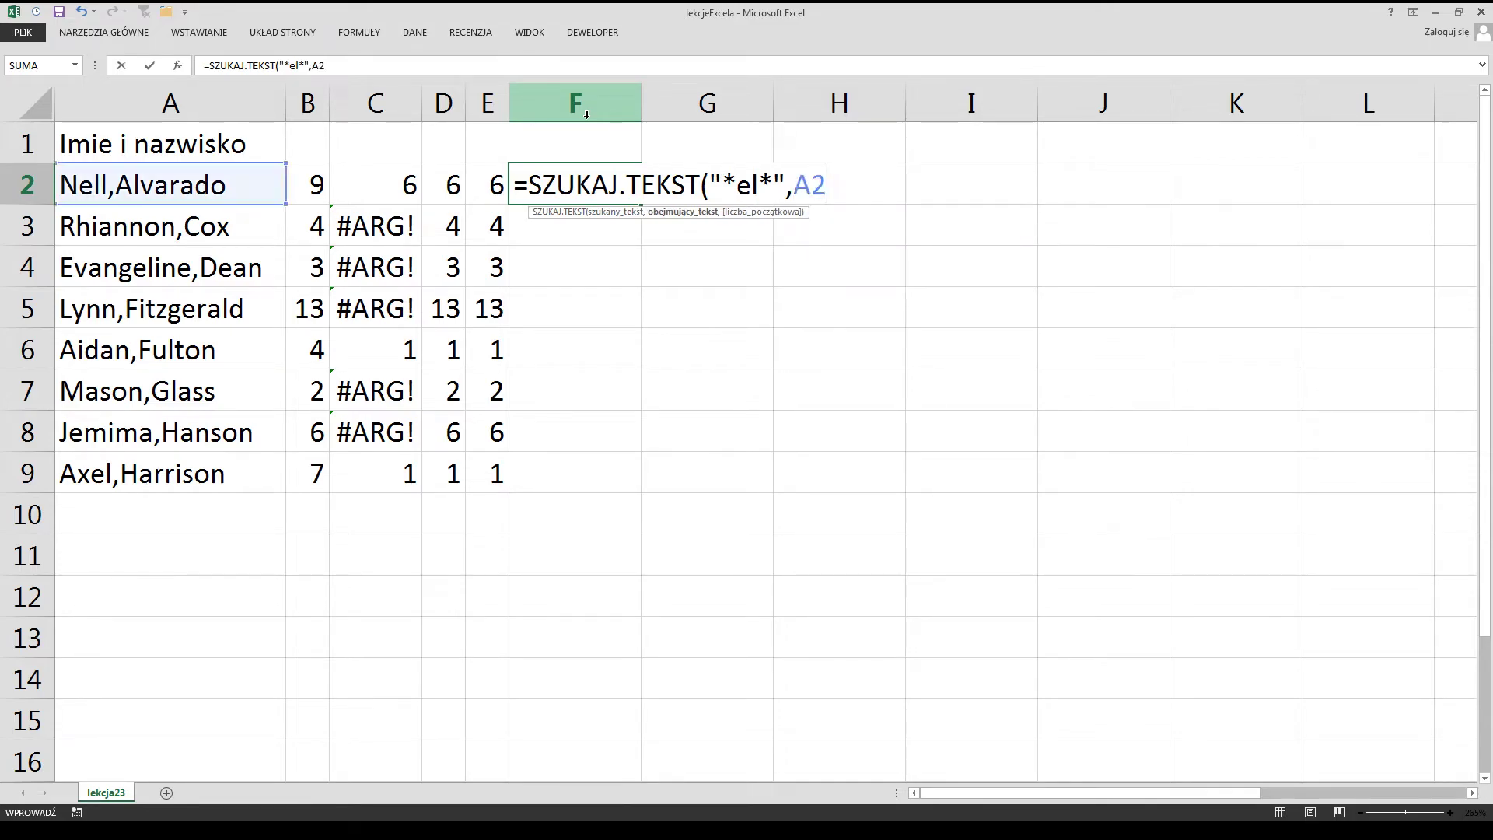
pyautogui.write(')')
pyautogui.click(740, 184)
pyautogui.press('BackSpace')
pyautogui.write('?')
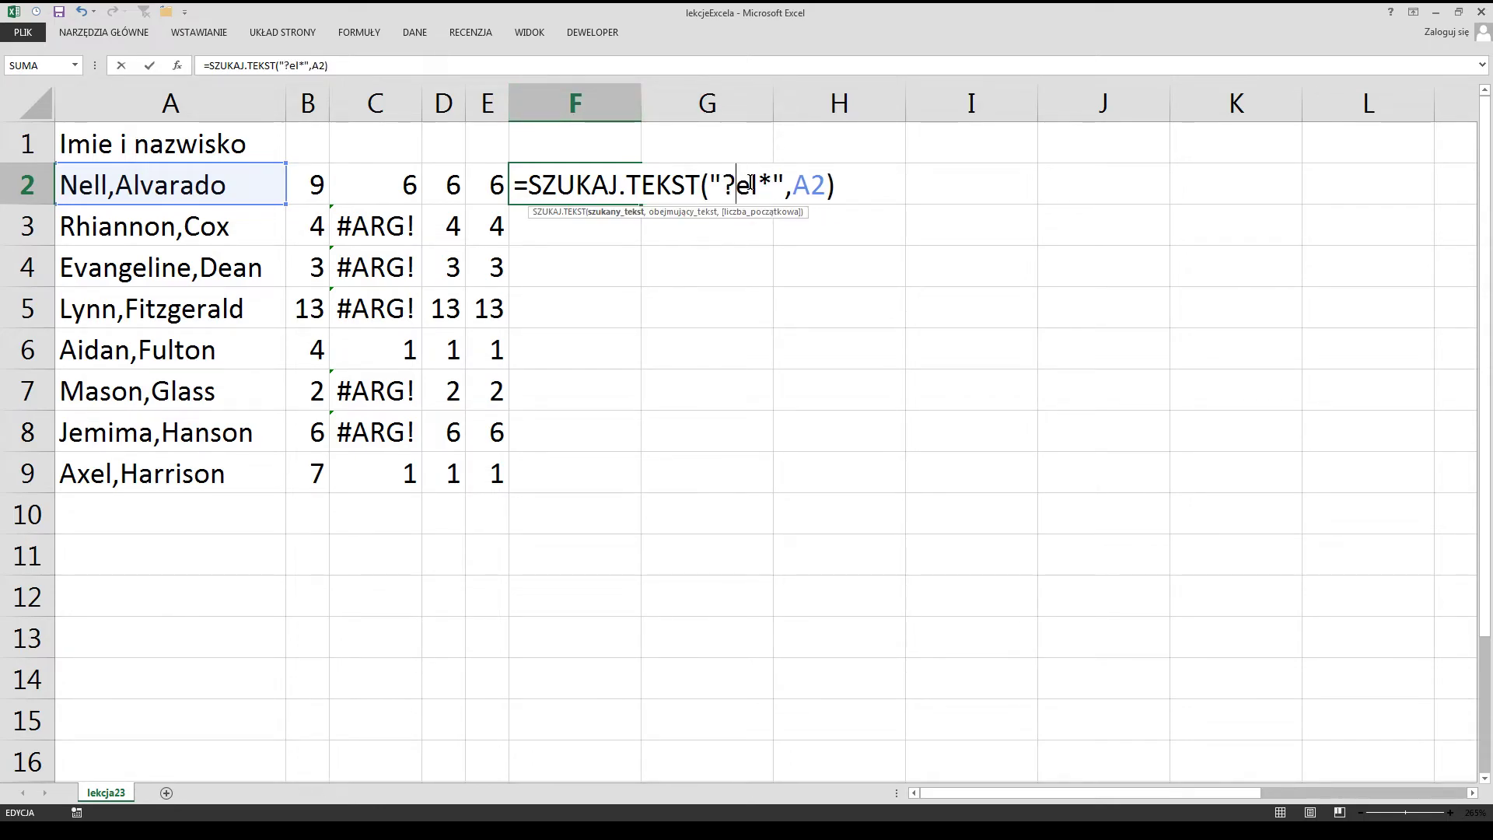
pyautogui.press('BackSpace')
pyautogui.write('*')
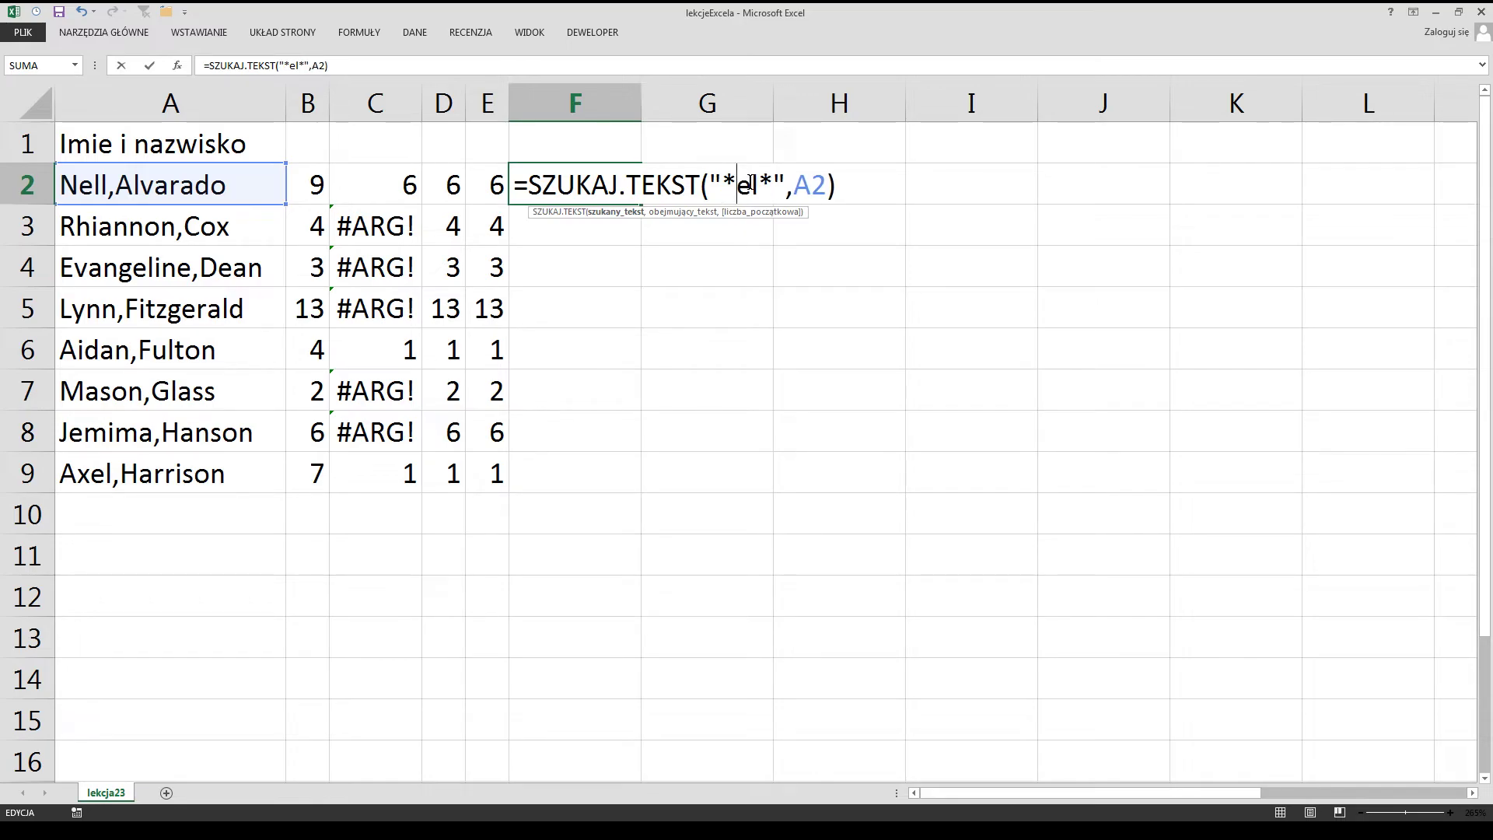
pyautogui.press('Return')
# - Fill the F2 formula down to F9 and inspect the 1 and #ARG! results
pyautogui.press('Up')
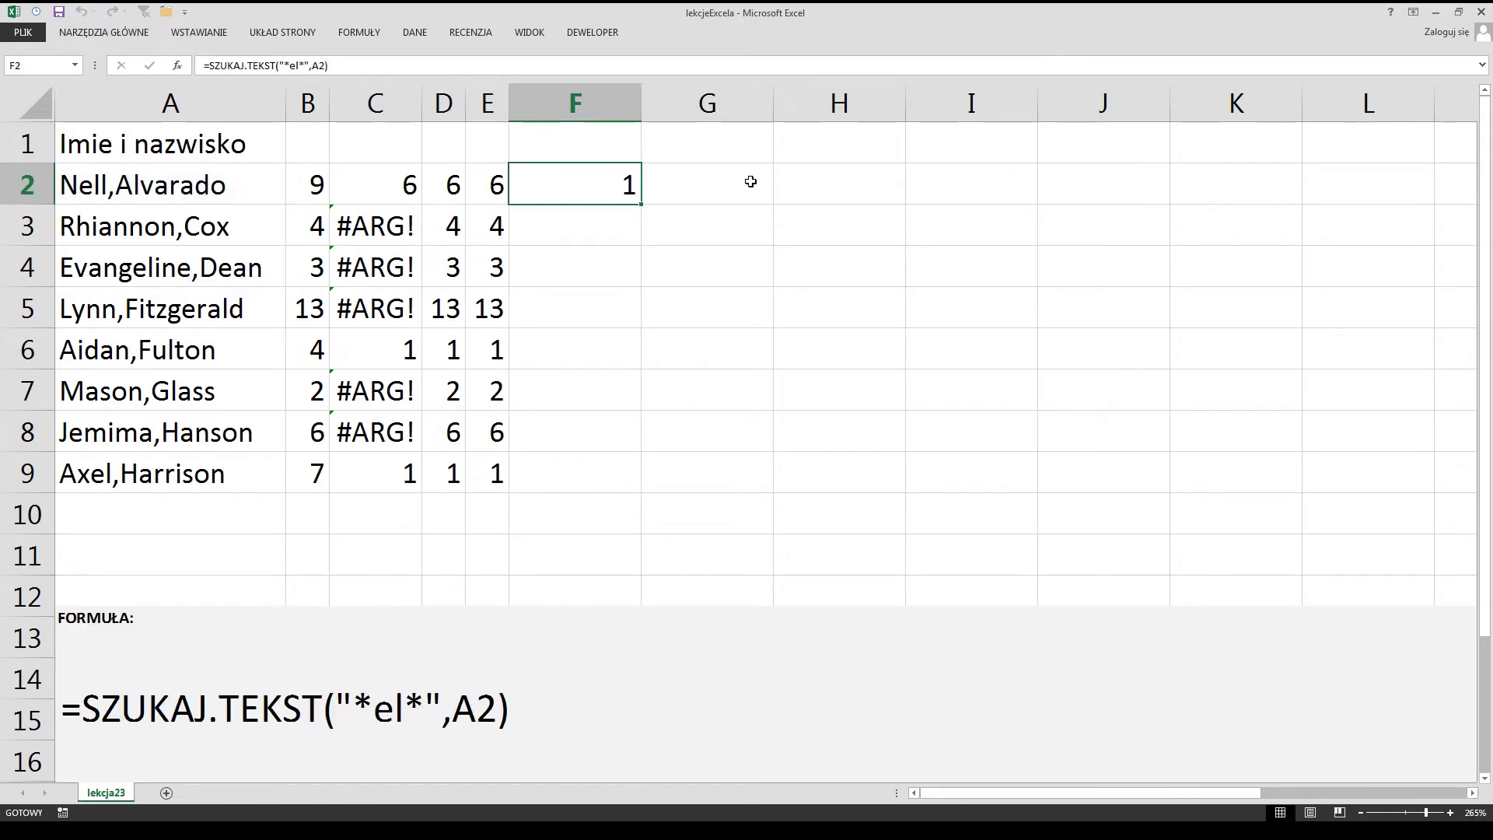
pyautogui.doubleClick(642, 205)
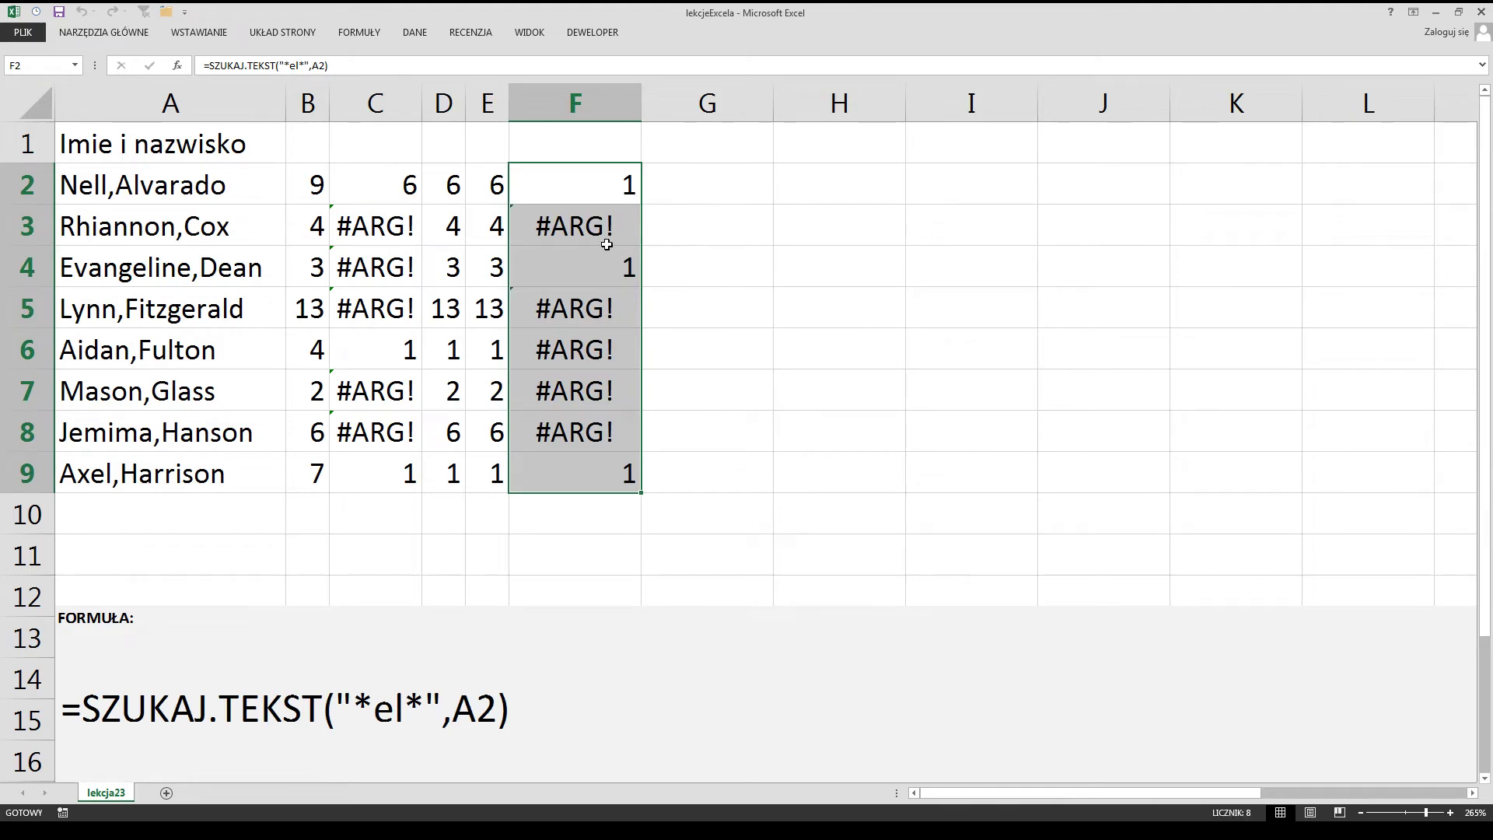
pyautogui.click(596, 228)
pyautogui.click(620, 269)
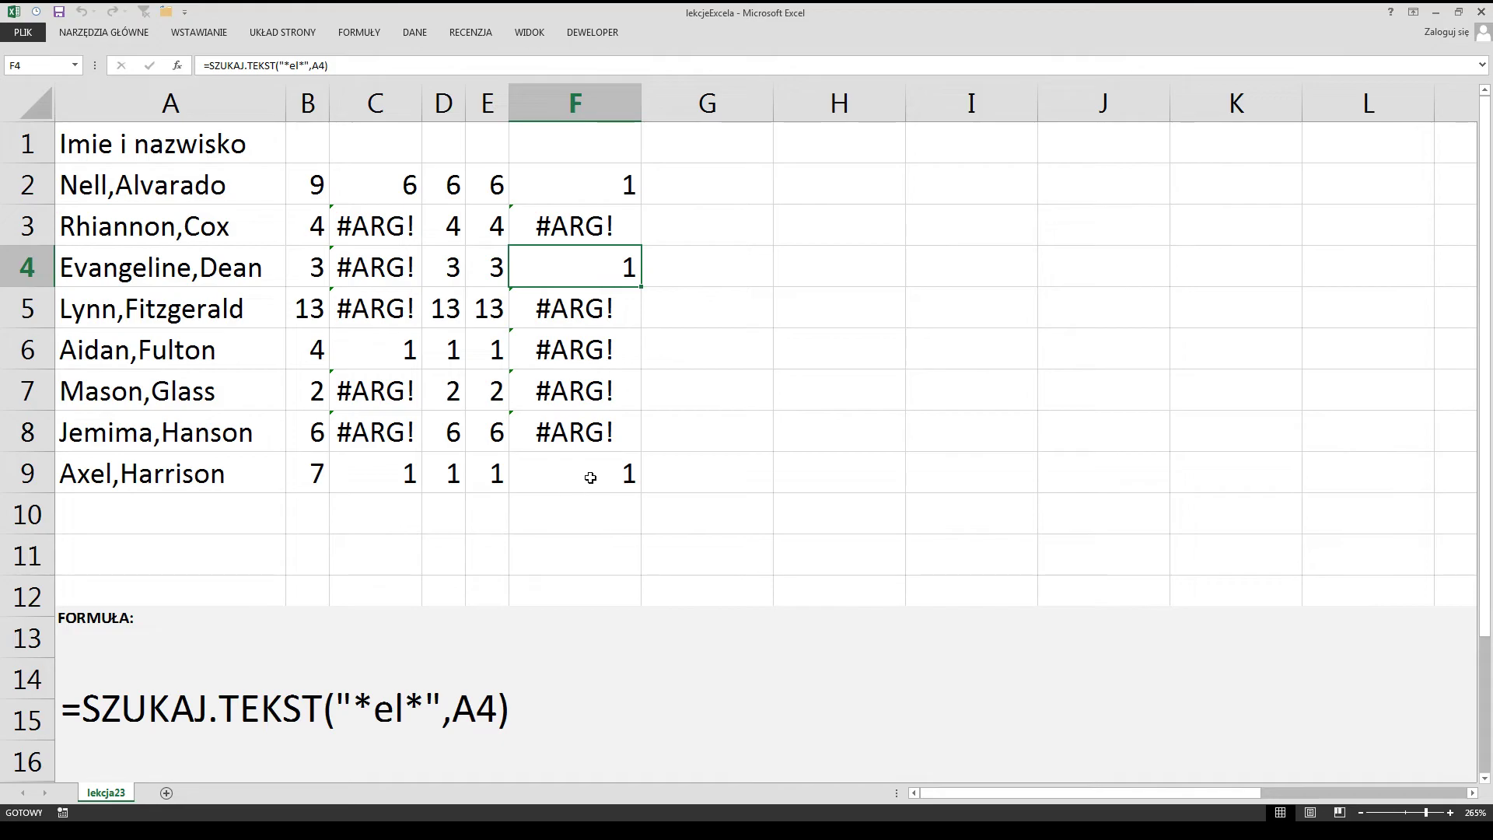
pyautogui.click(748, 185)
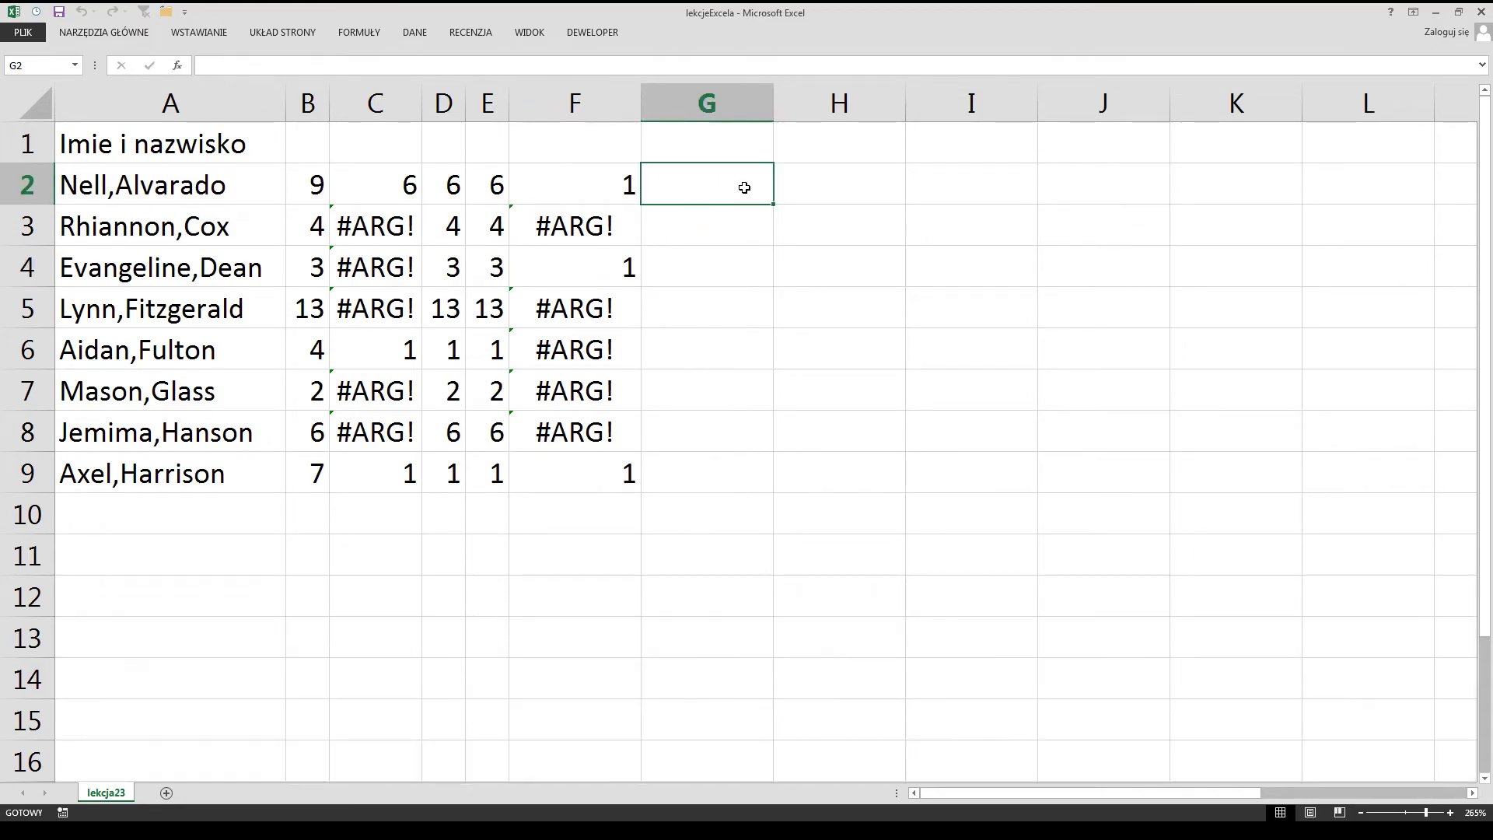
# - Enter =ZNAJDŹ("*el*",A2) in G2 and copy it to G9, returning #ARG! in every row
pyautogui.write('=zn')
pyautogui.press('Tab')
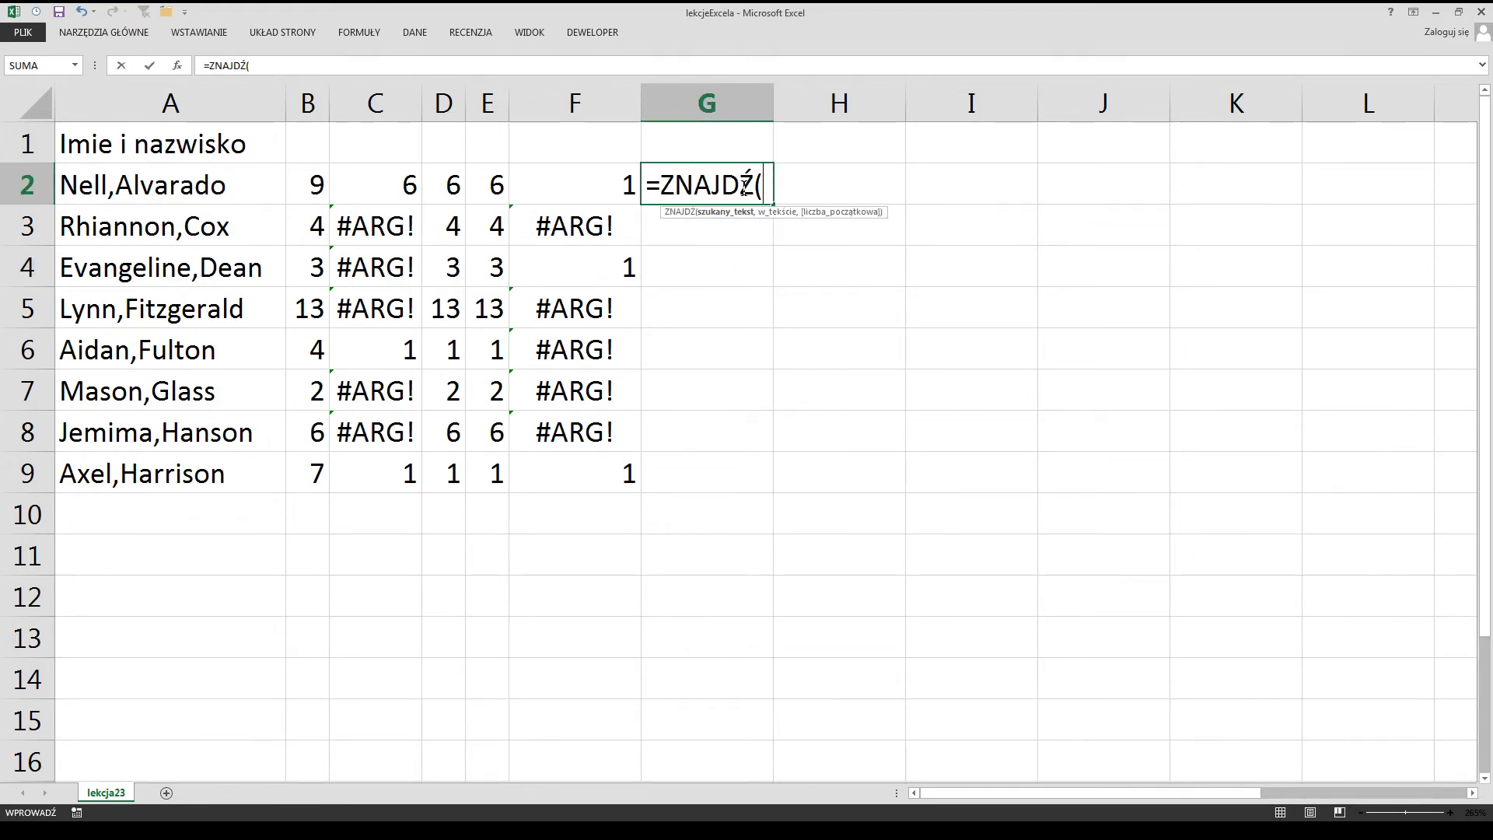
pyautogui.write('"')
pyautogui.write('*el')
pyautogui.write('*"')
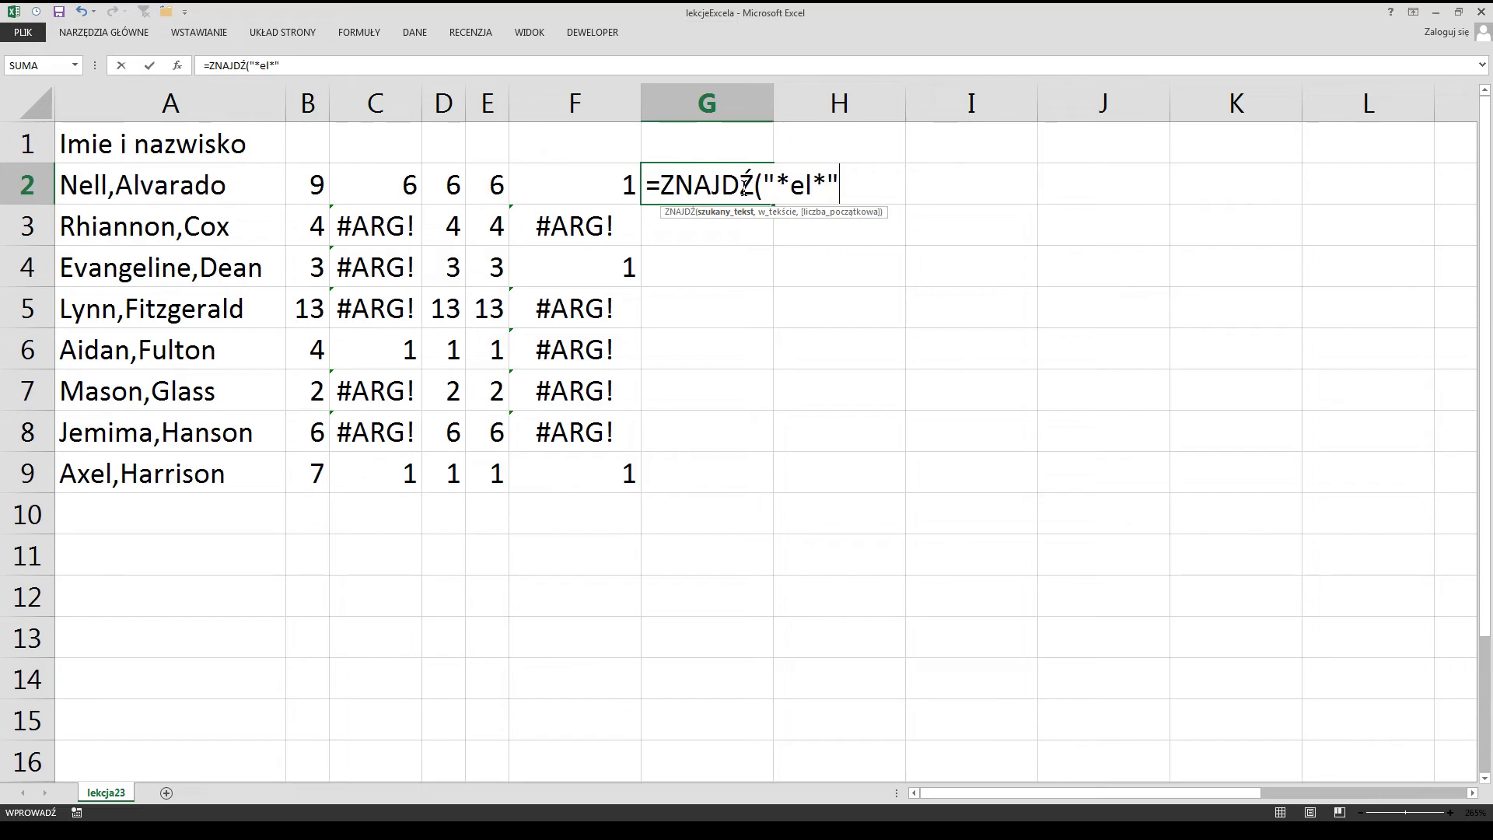
pyautogui.write(',A2)')
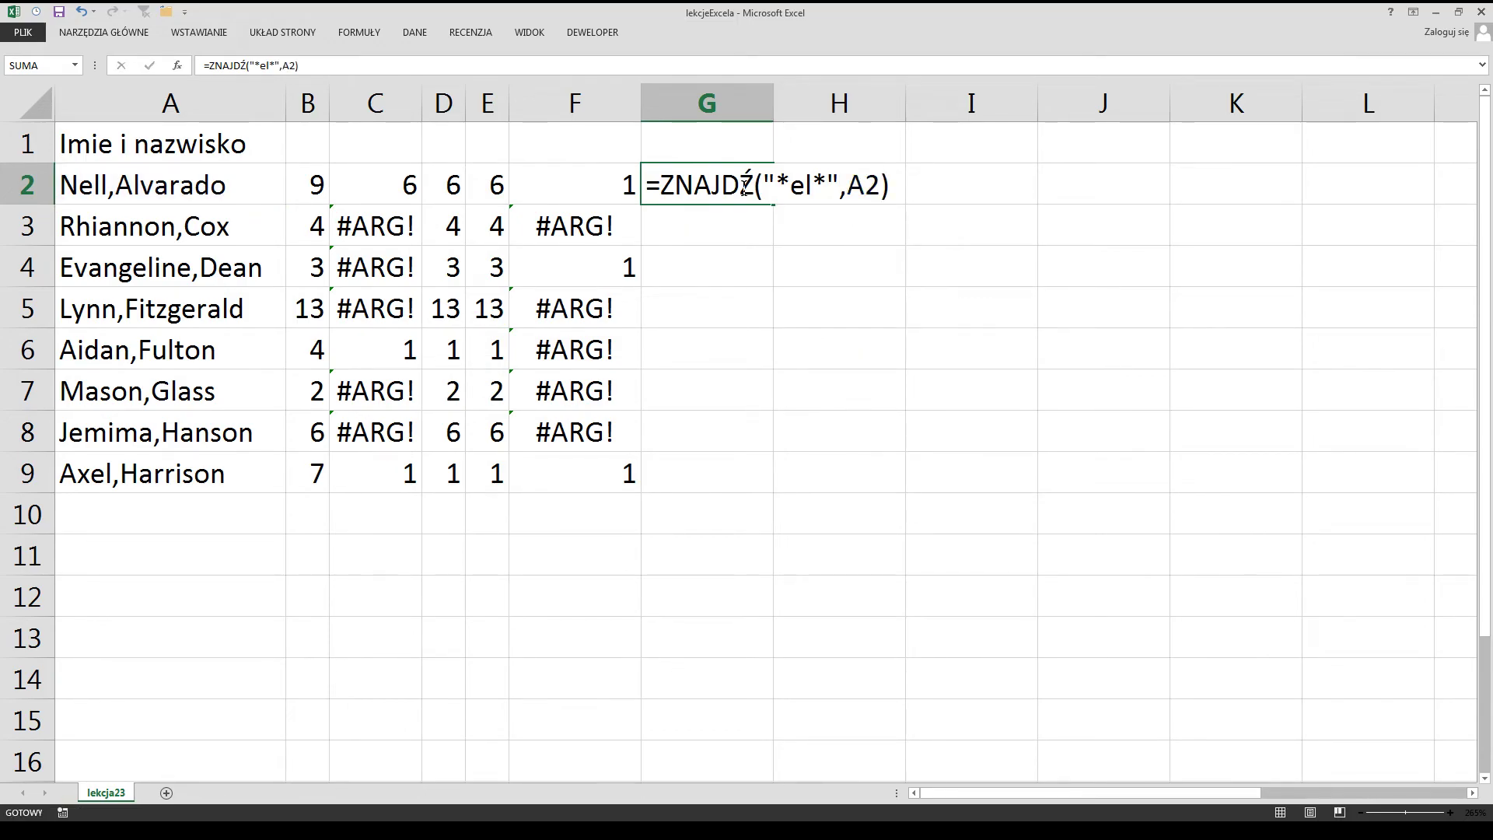
pyautogui.press('Return')
pyautogui.press('Up')
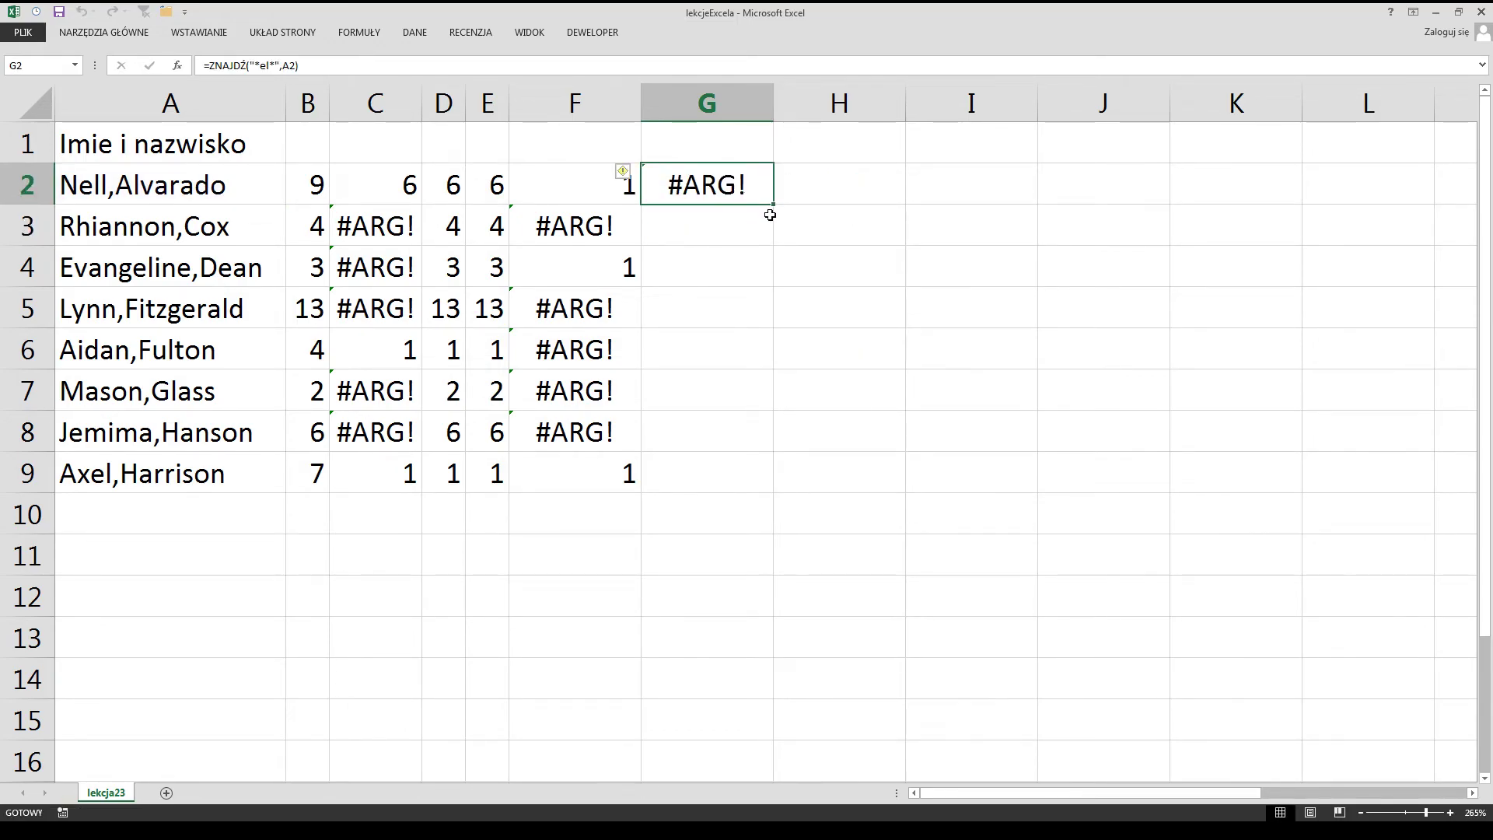
pyautogui.doubleClick(776, 206)
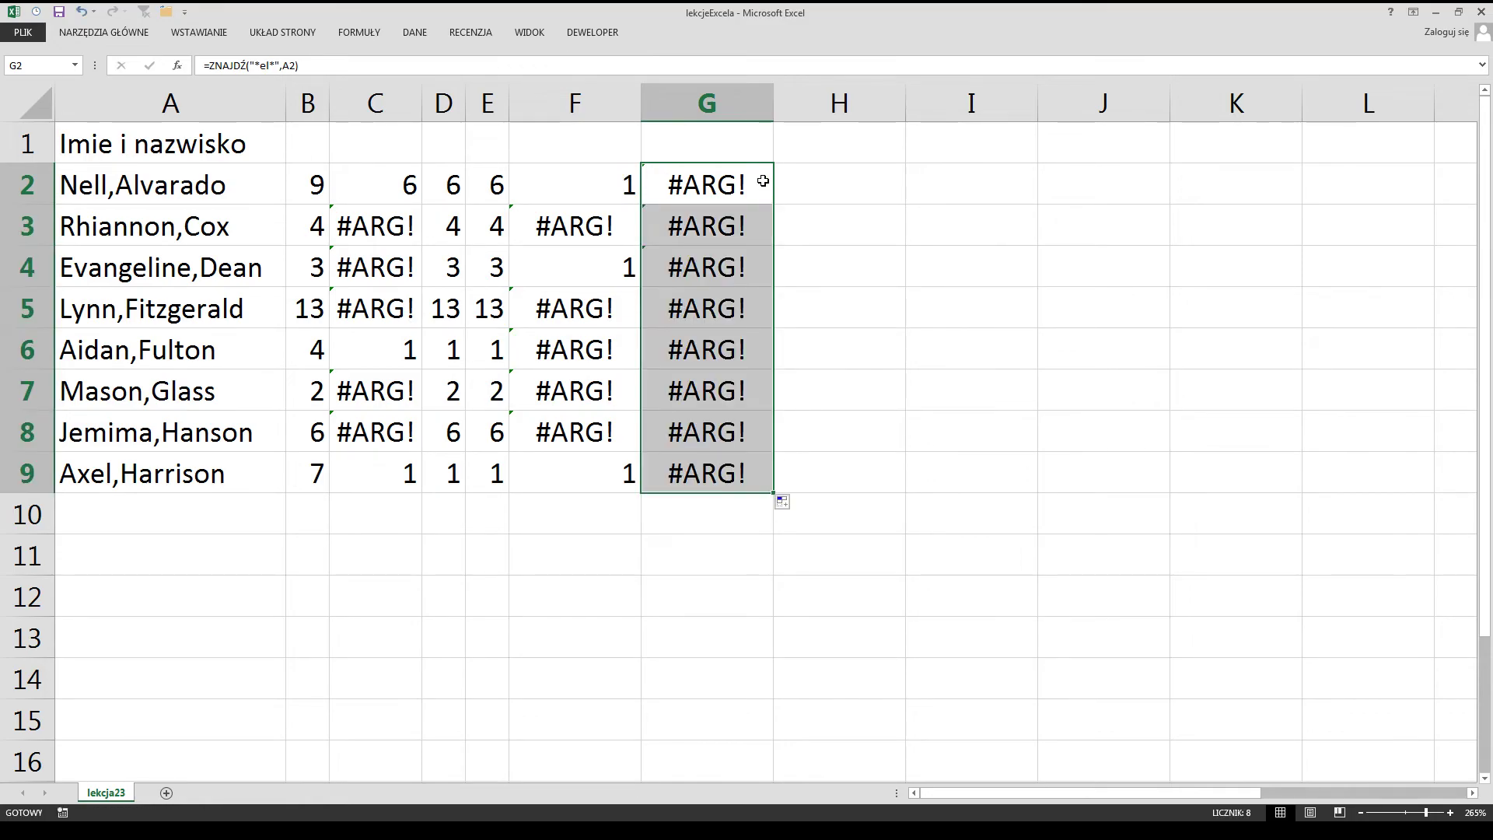
pyautogui.click(762, 182)
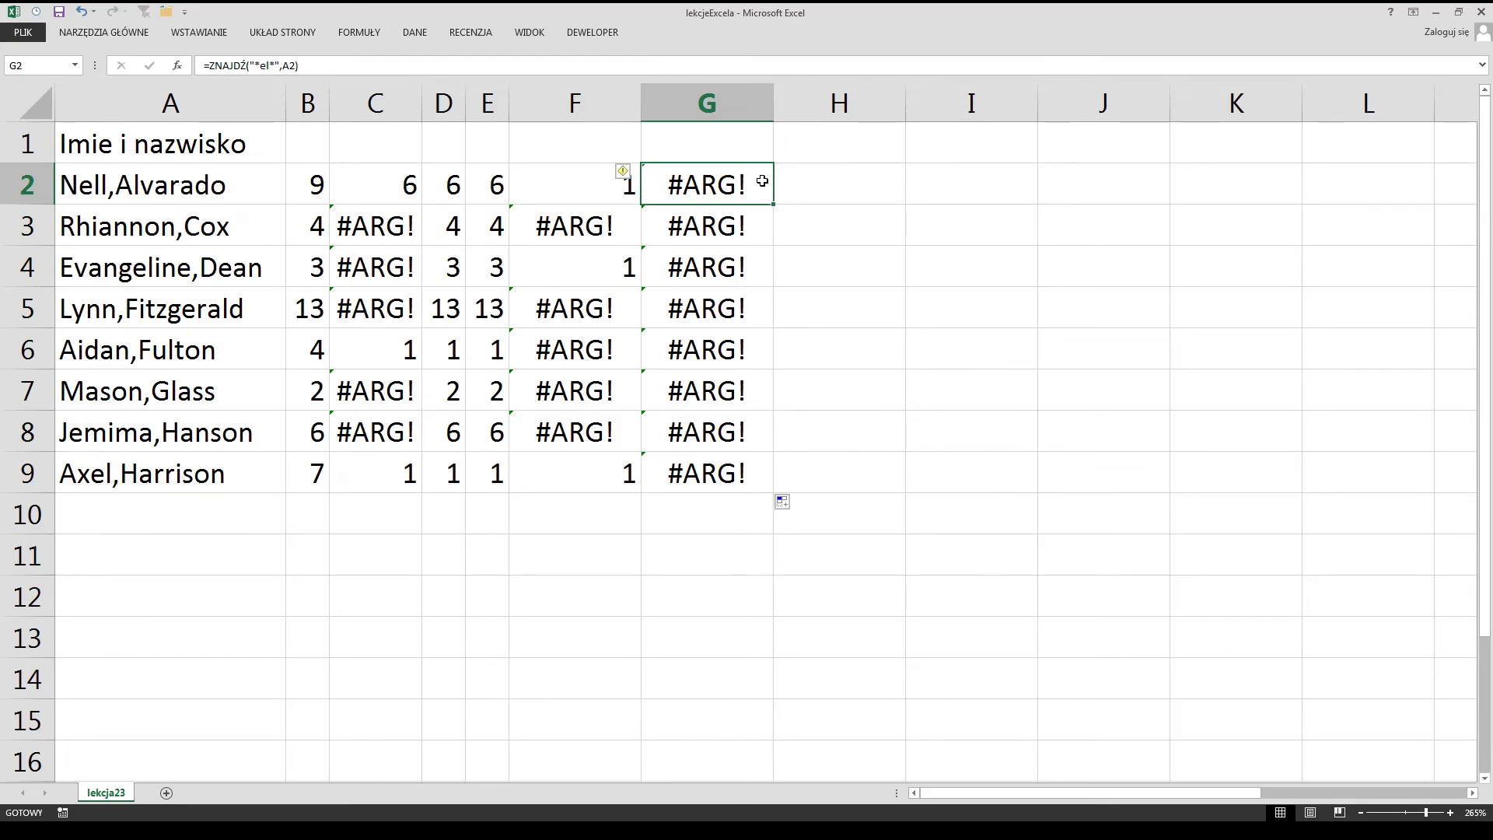
pyautogui.press('Left')
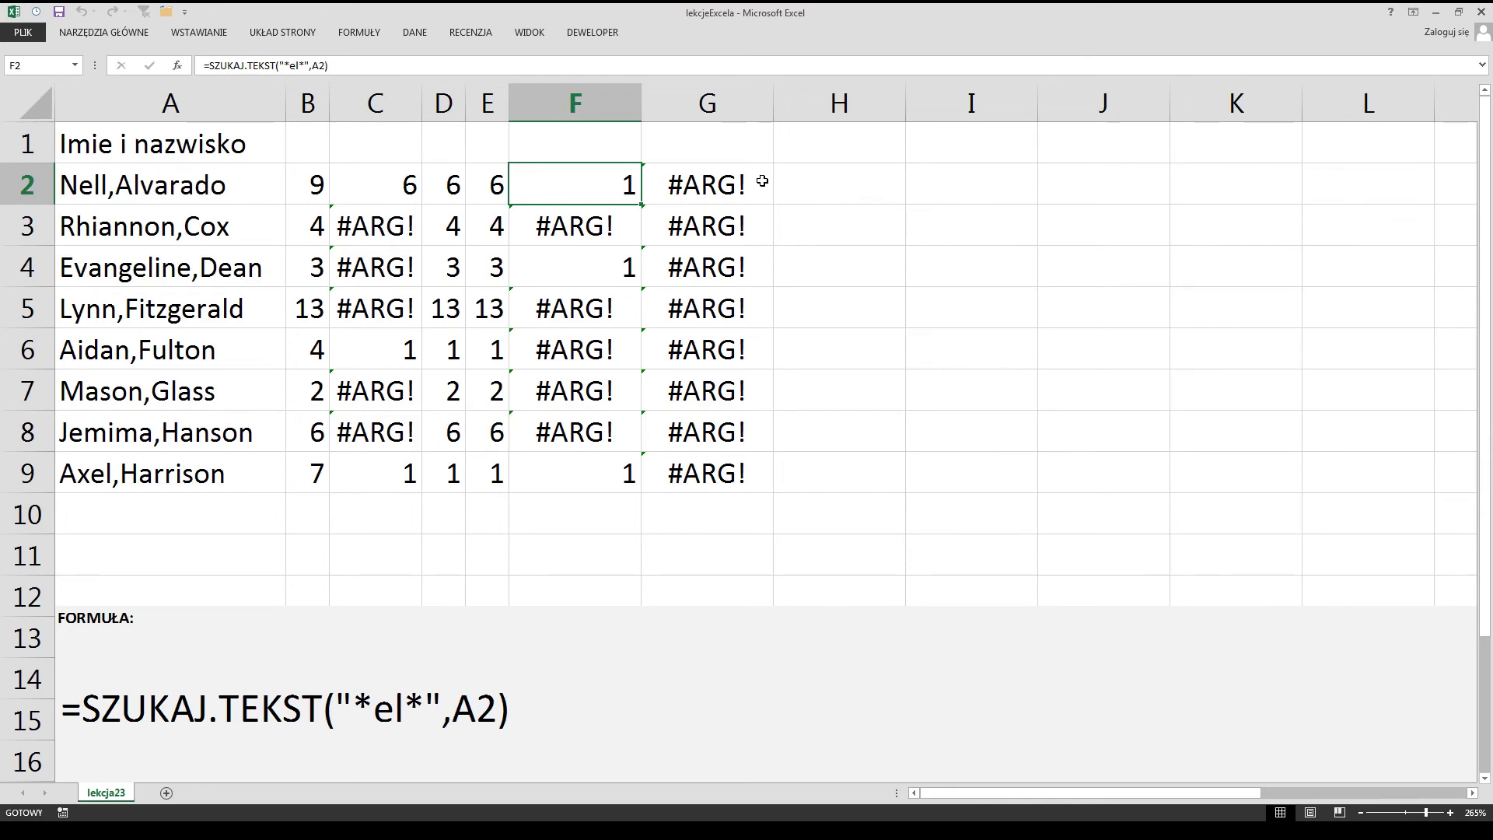
pyautogui.click(762, 180)
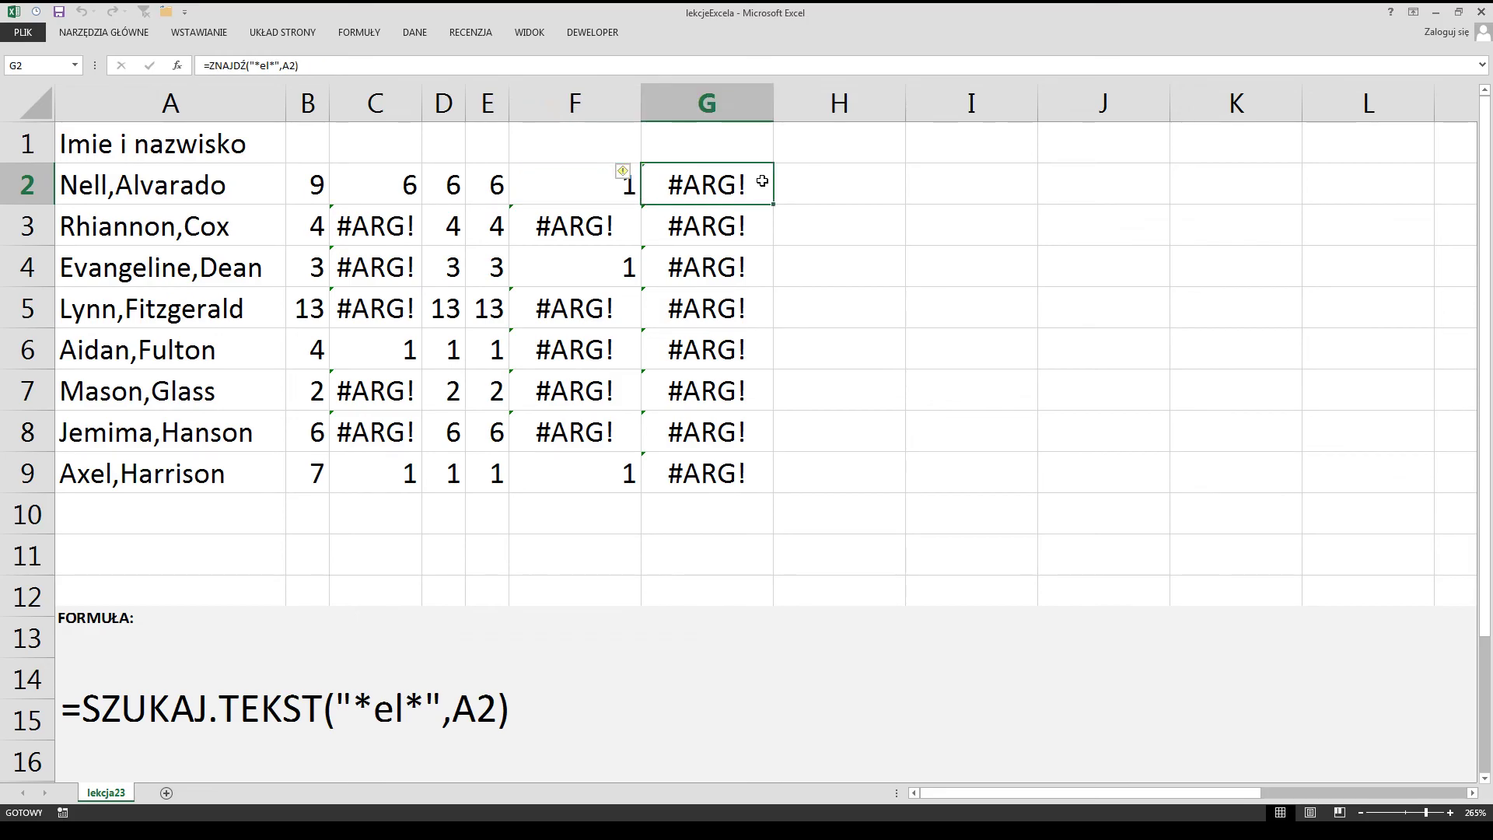
pyautogui.click(867, 180)
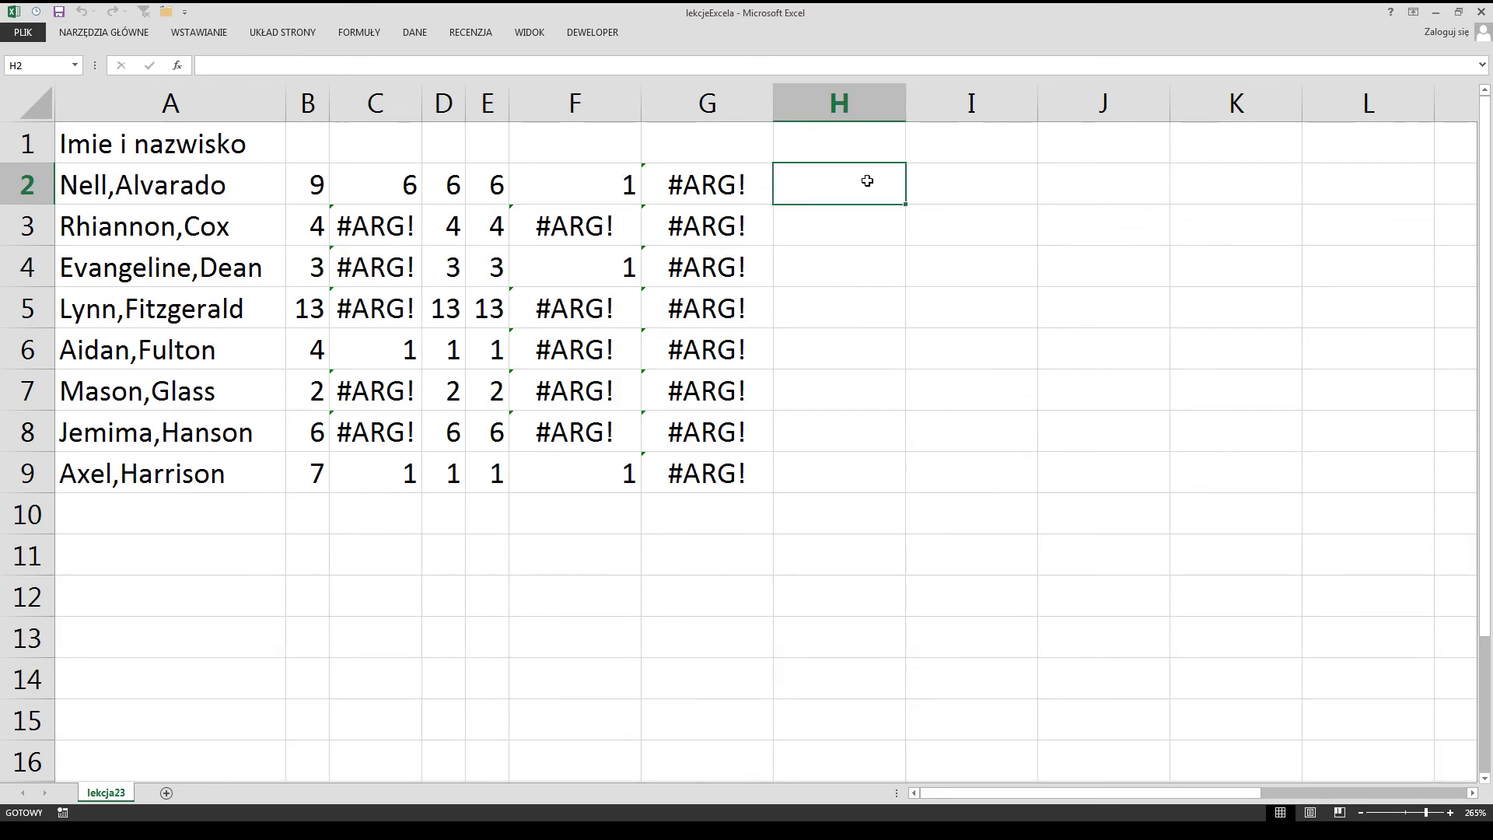